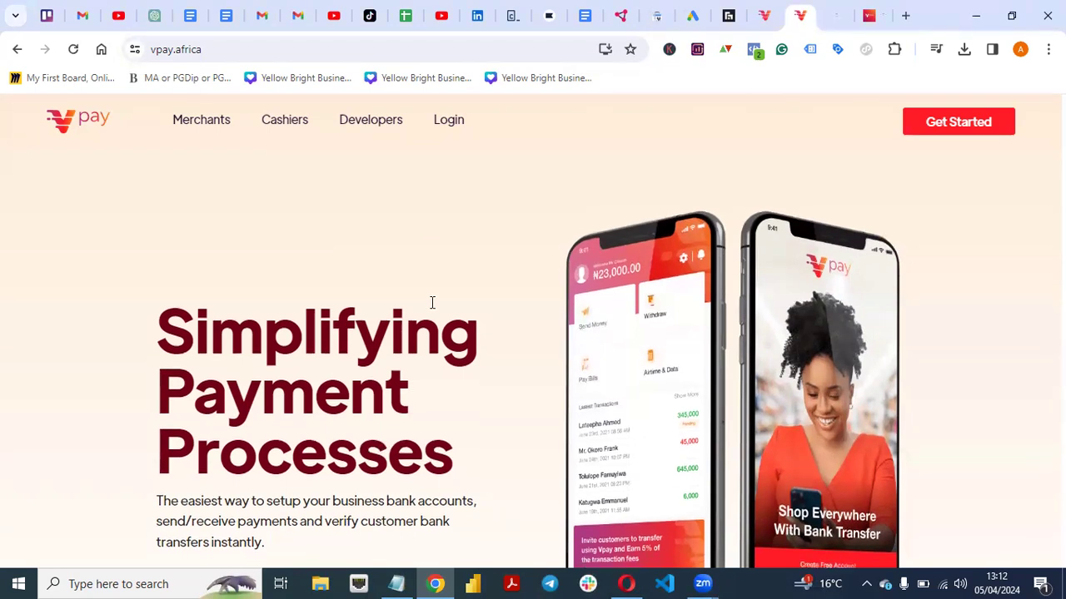
- Look through the VPay homepage, examining its mission, the Retail, Web and API solutions and the app features
scroll(431, 307, "down", 1)
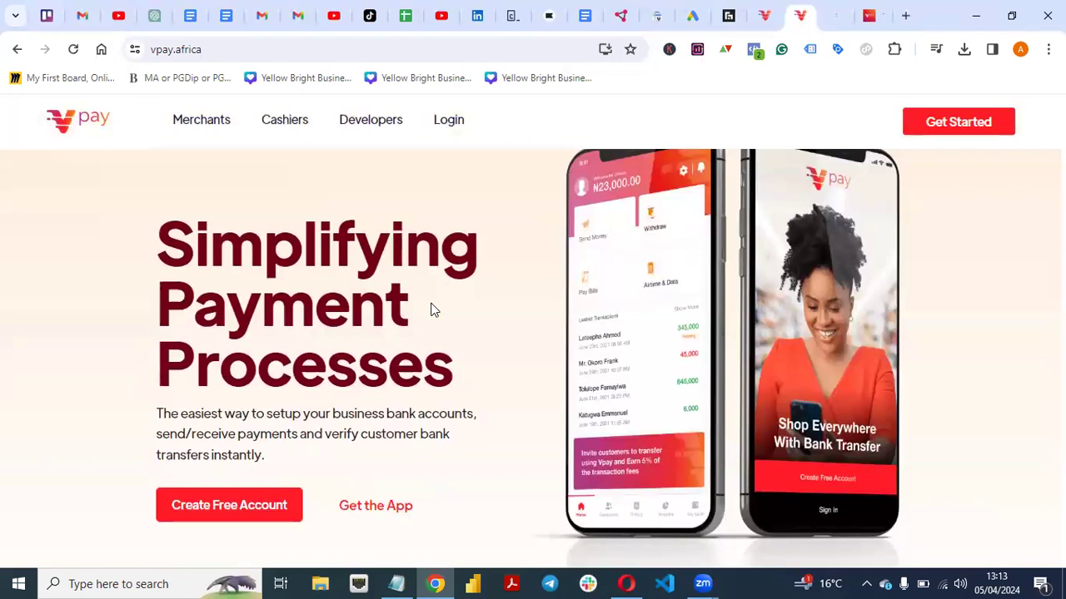
scroll(431, 310, "down", 5)
scroll(432, 309, "down", 1)
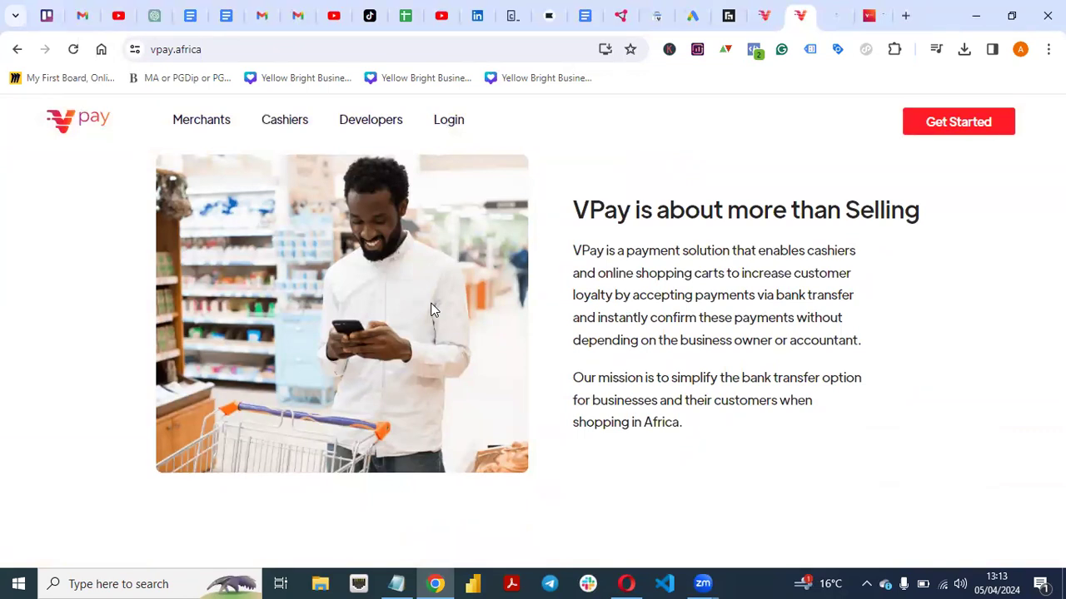
scroll(431, 309, "down", 3)
scroll(432, 310, "up", 2)
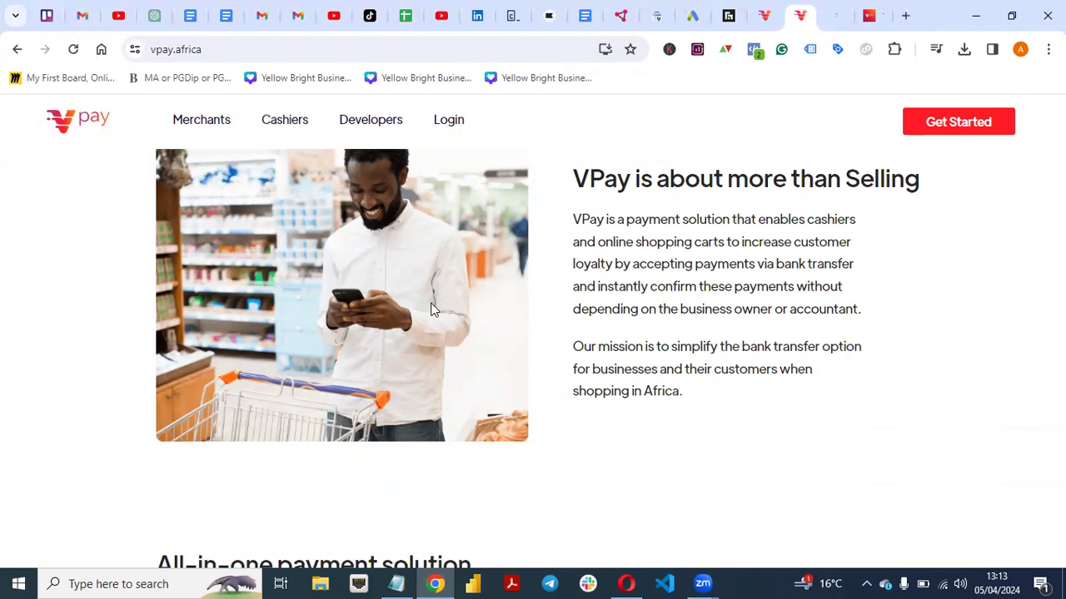
scroll(431, 310, "down", 5)
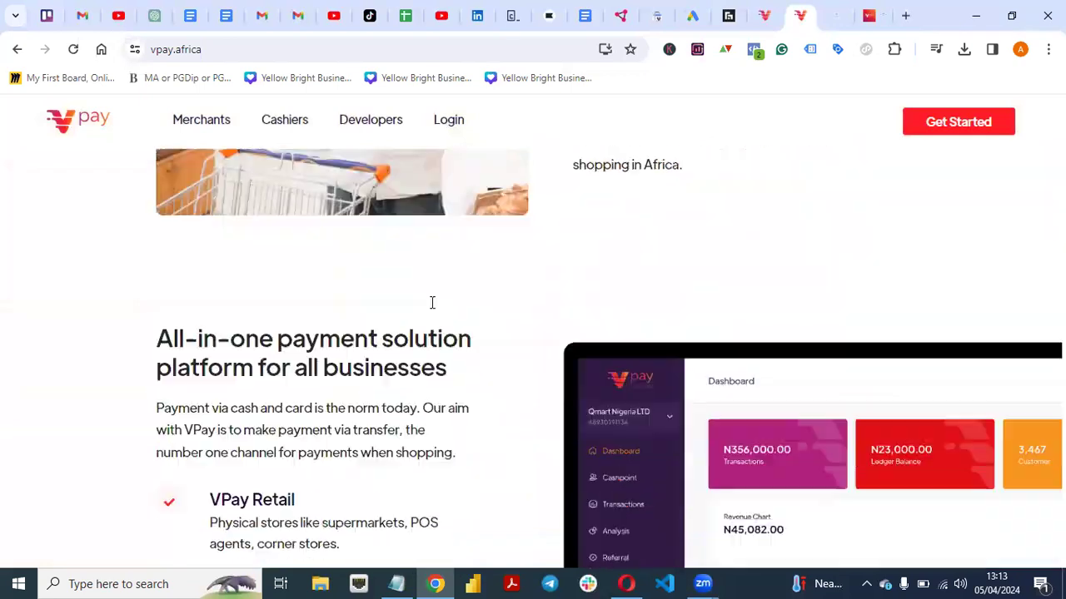
scroll(430, 309, "down", 1)
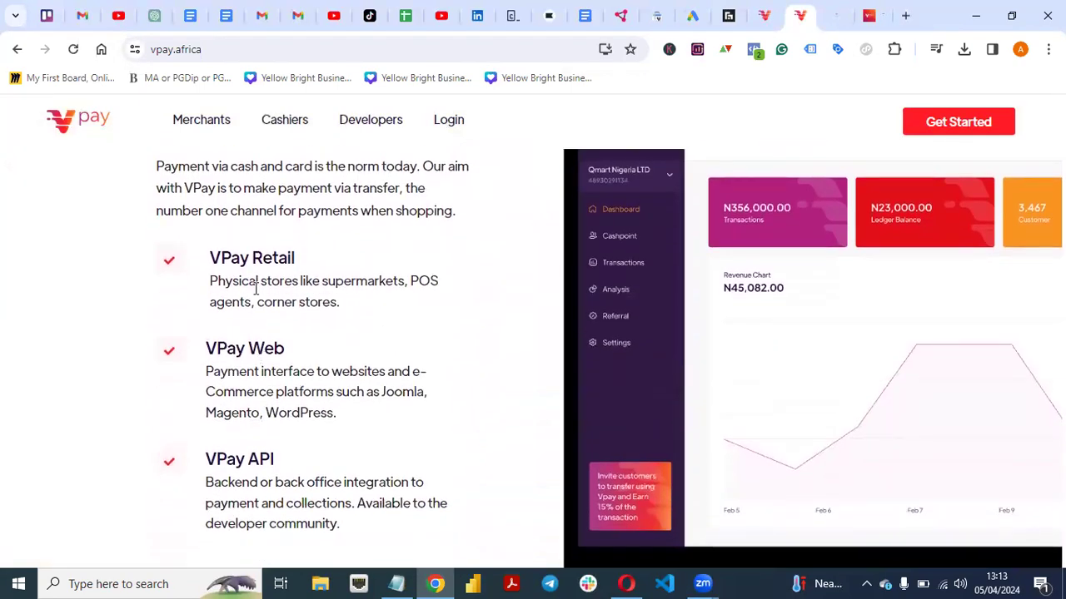
scroll(251, 433, "down", 5)
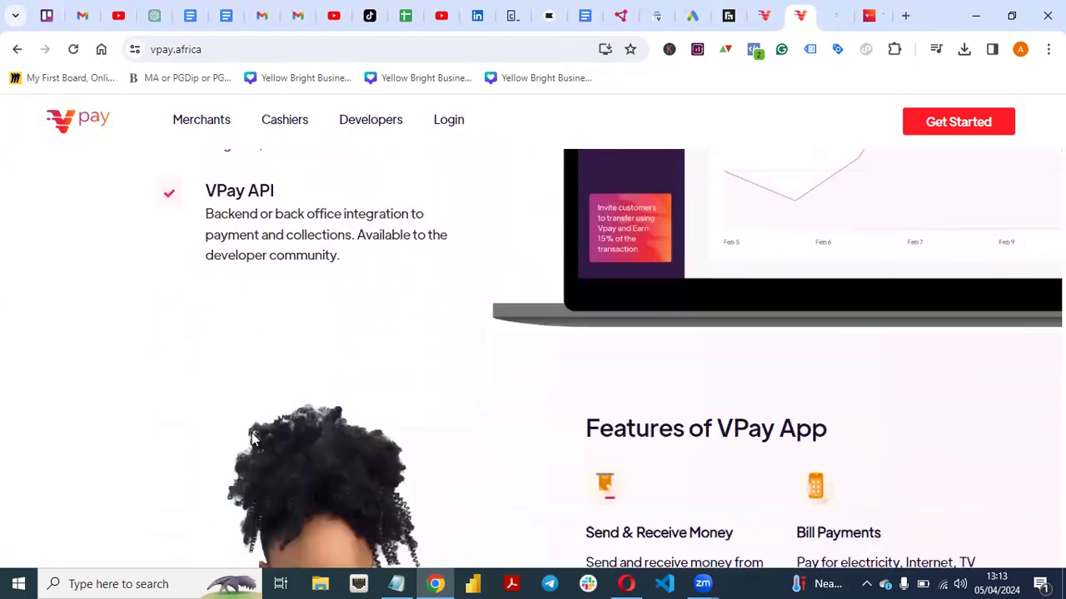
scroll(252, 440, "up", 1)
scroll(253, 439, "up", 10)
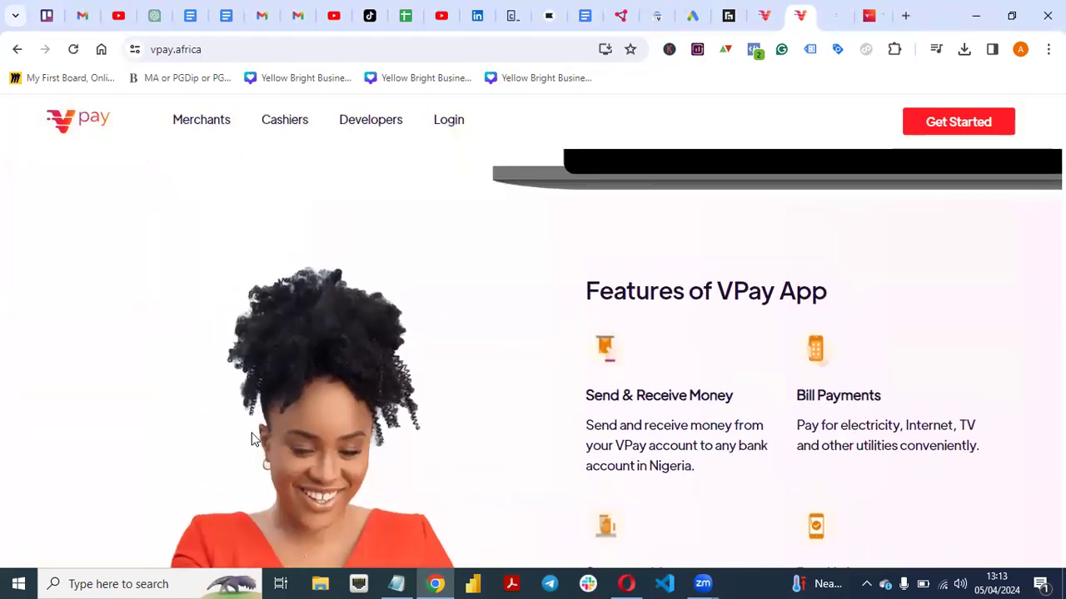
scroll(253, 432, "up", 5)
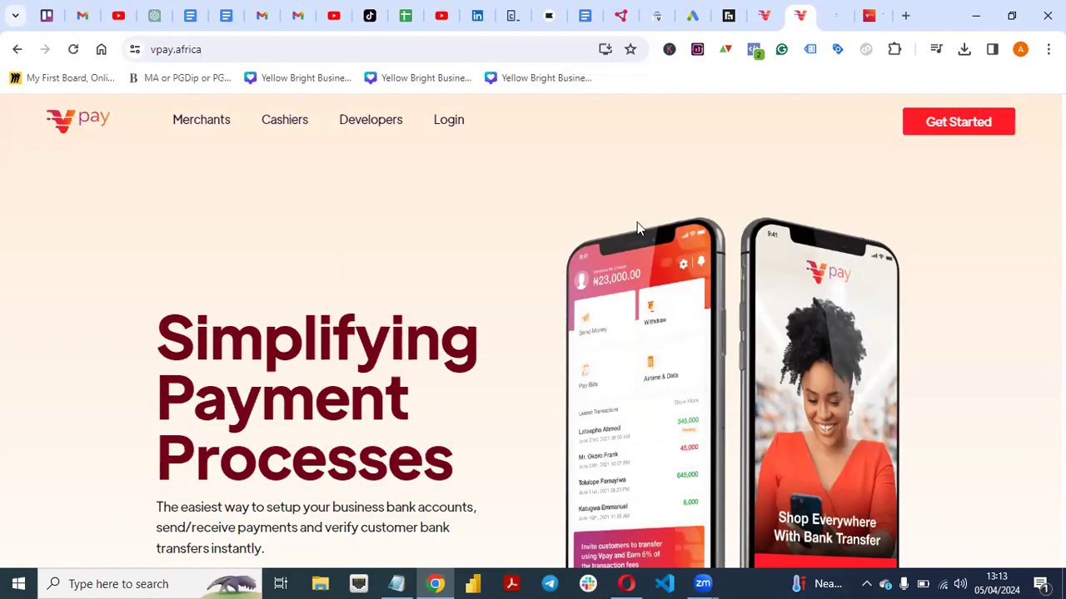
- Close the VPay homepage tab and pin the VPay WooCommerce Plugin Specification tab
left_click(824, 25)
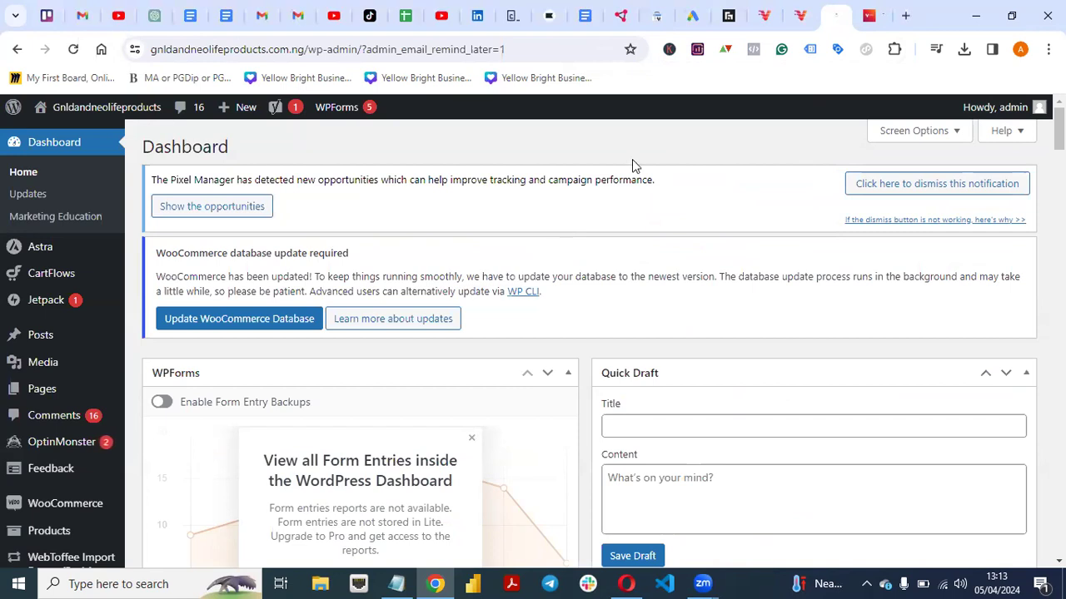
left_click(764, 16)
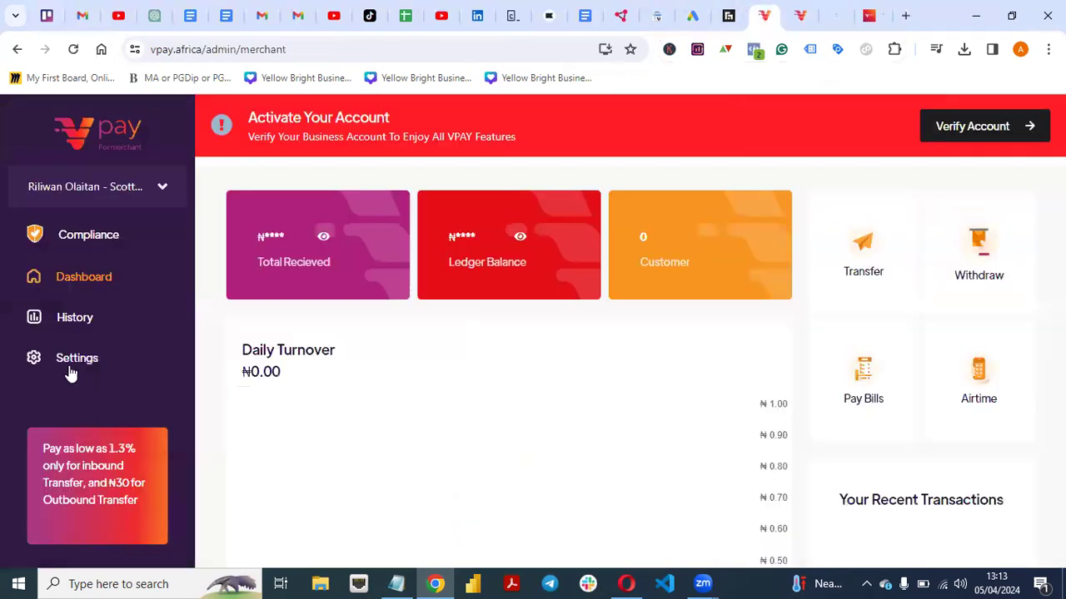
left_click(798, 17)
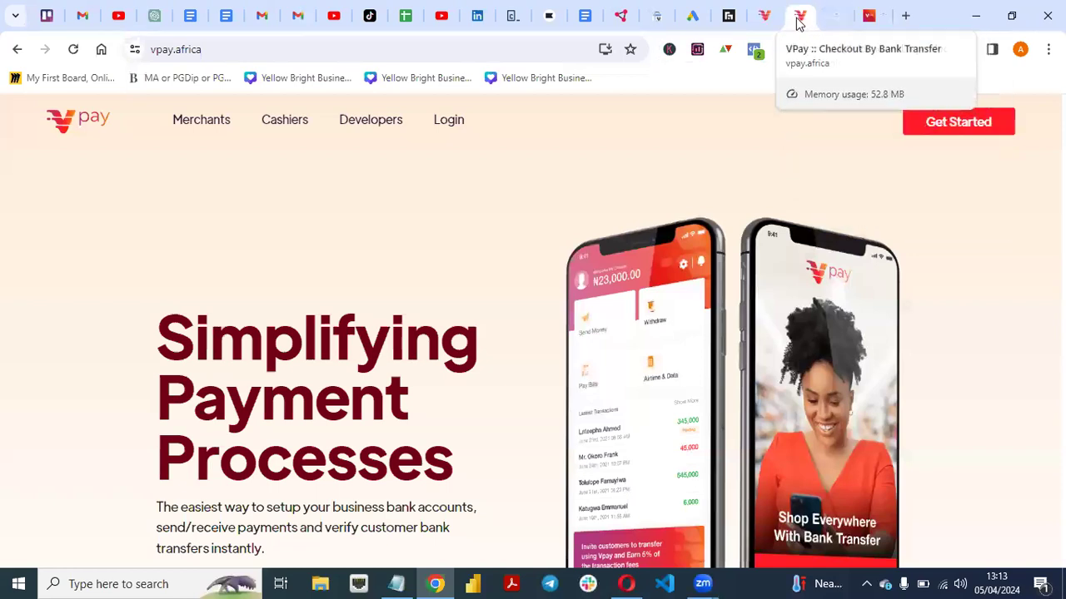
right_click(797, 20)
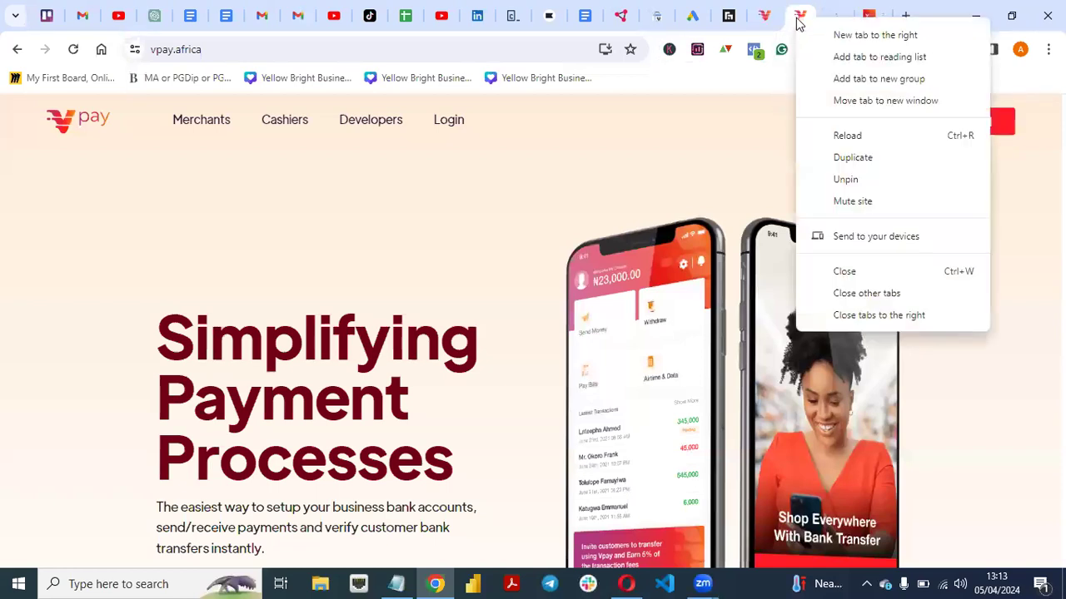
left_click(841, 271)
left_click(843, 20)
right_click(842, 21)
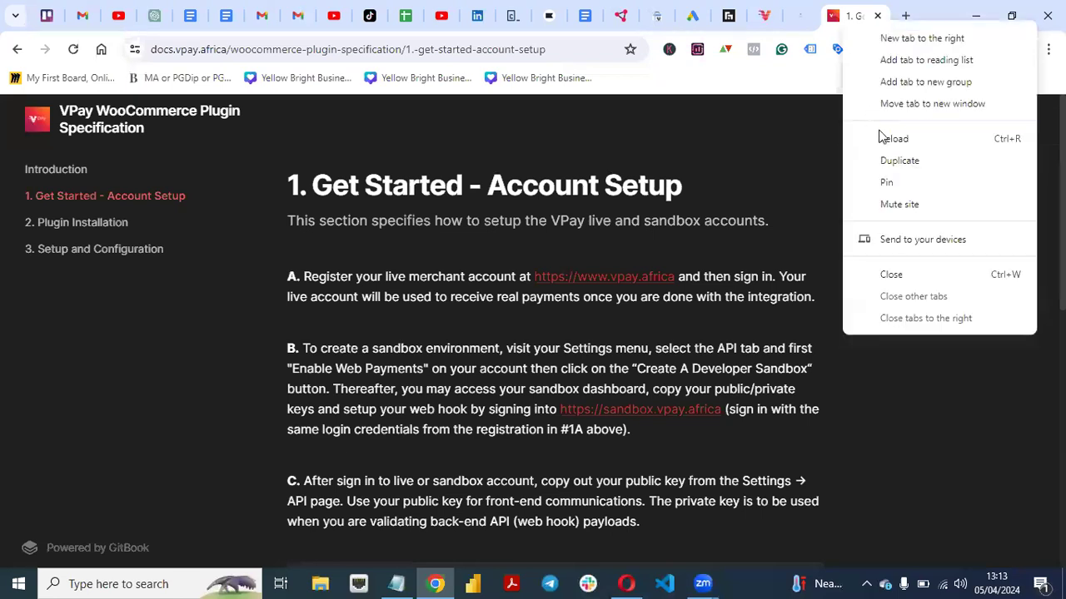
left_click(887, 183)
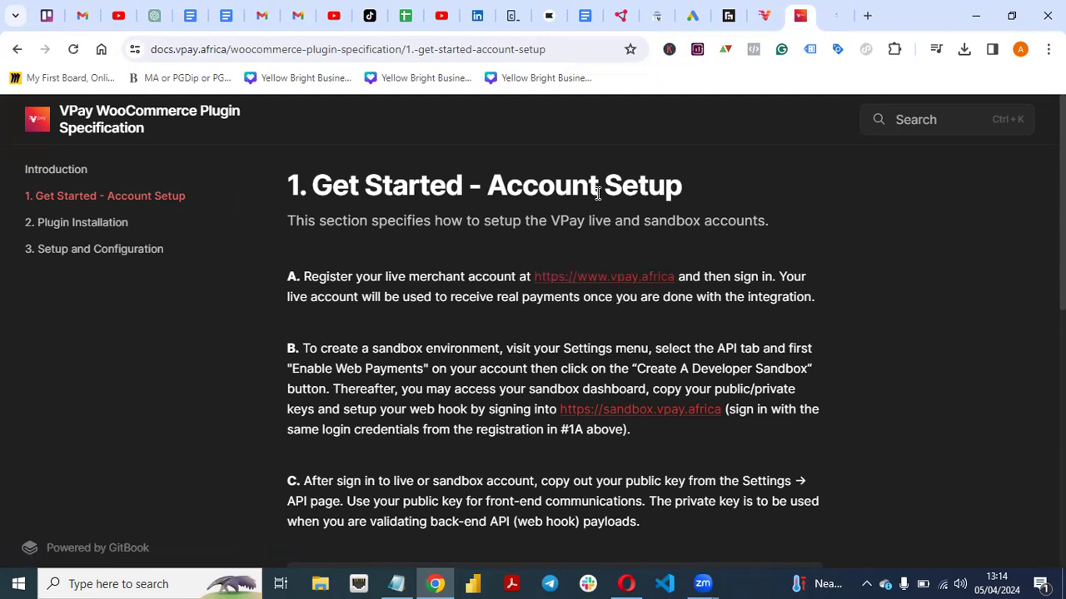
- Review the VPay merchant dashboard and the store's WordPress admin dashboard
left_click(764, 15)
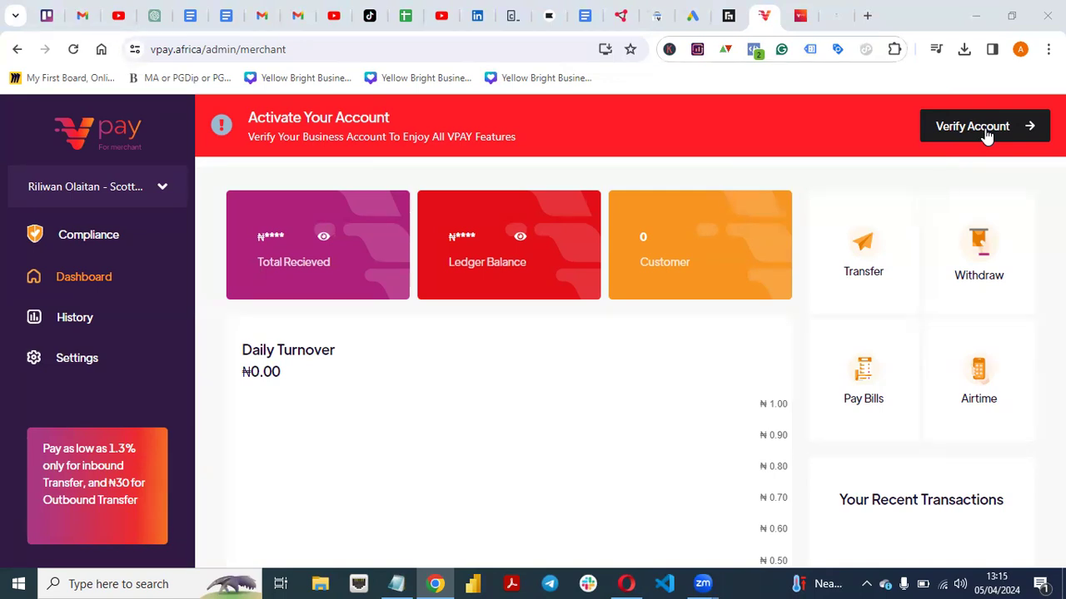
left_click(829, 16)
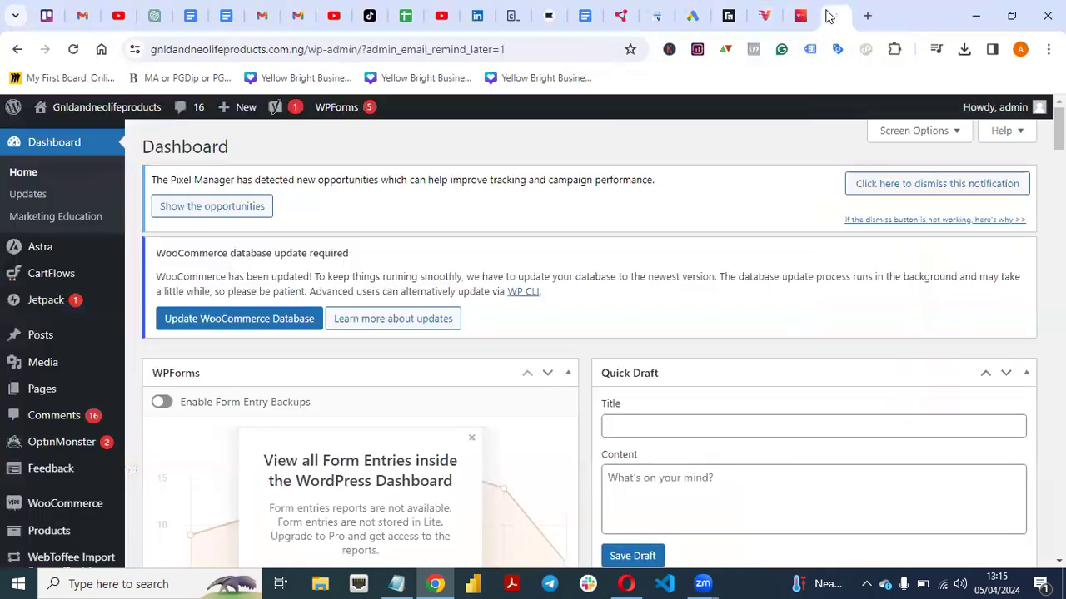
left_click(764, 16)
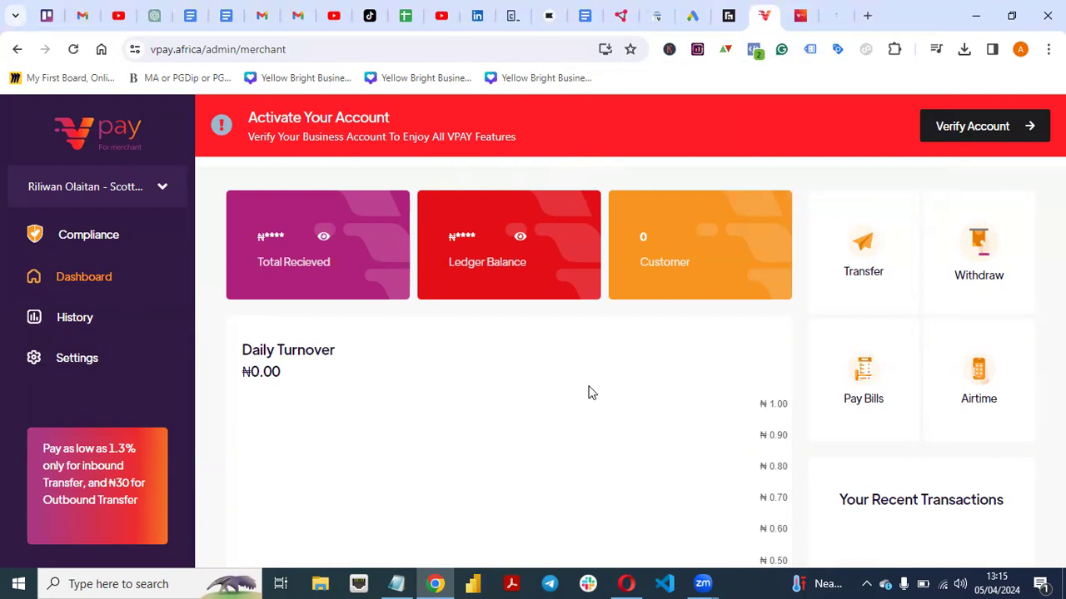
left_click(837, 18)
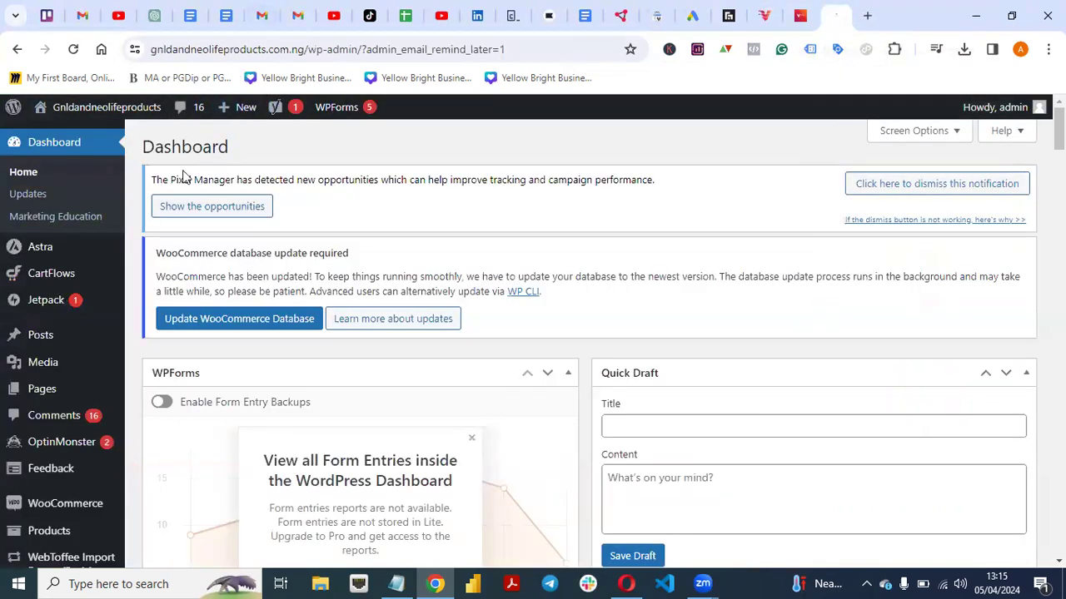
- Go through the VPay plugin documentation's Account Setup page to Plugin Installation and copy the search phrase "VPay WooCommerce Payment Gateway"
left_click(802, 18)
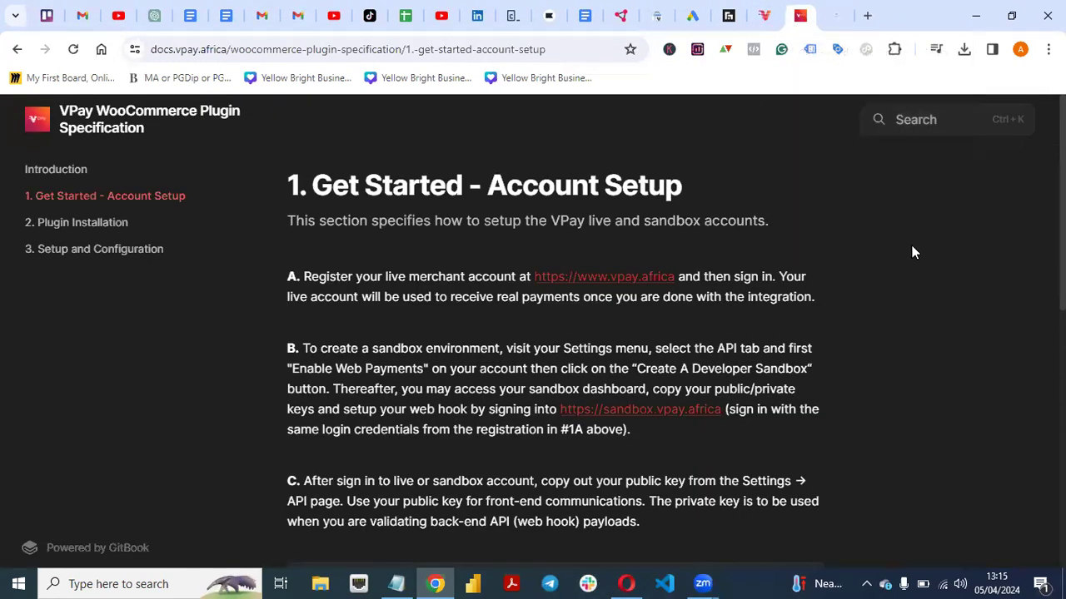
scroll(912, 252, "down", 3)
scroll(912, 252, "down", 4)
scroll(912, 252, "down", 1)
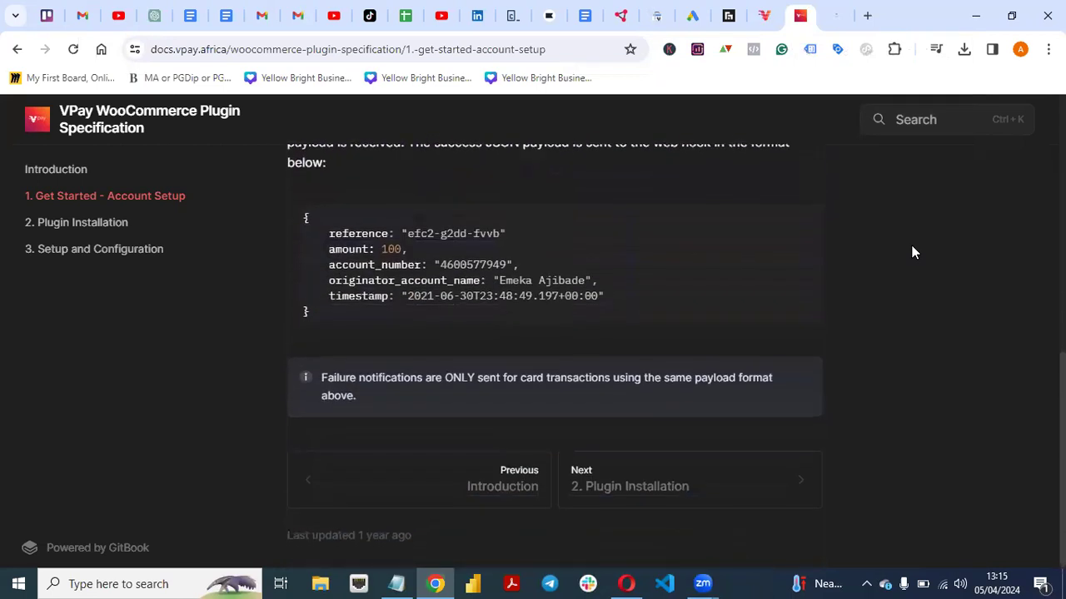
scroll(911, 253, "up", 8)
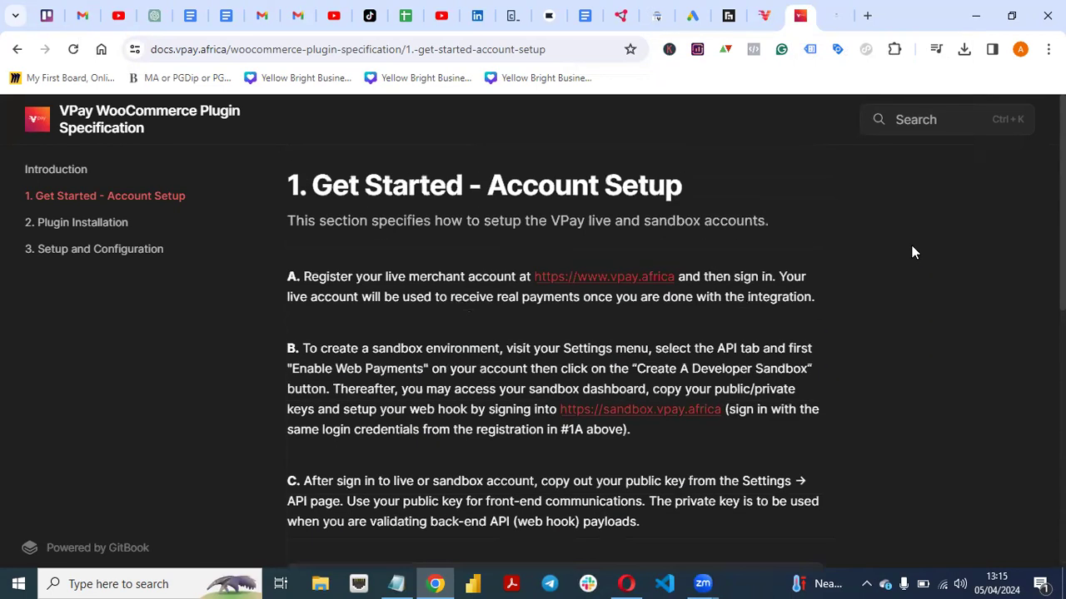
scroll(912, 253, "down", 8)
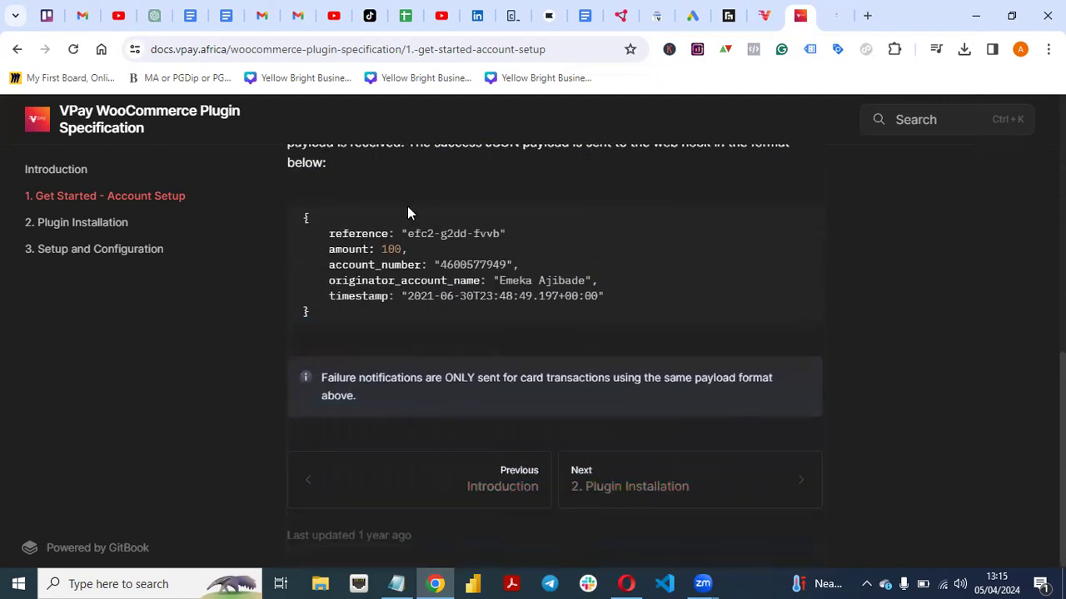
left_click(676, 484)
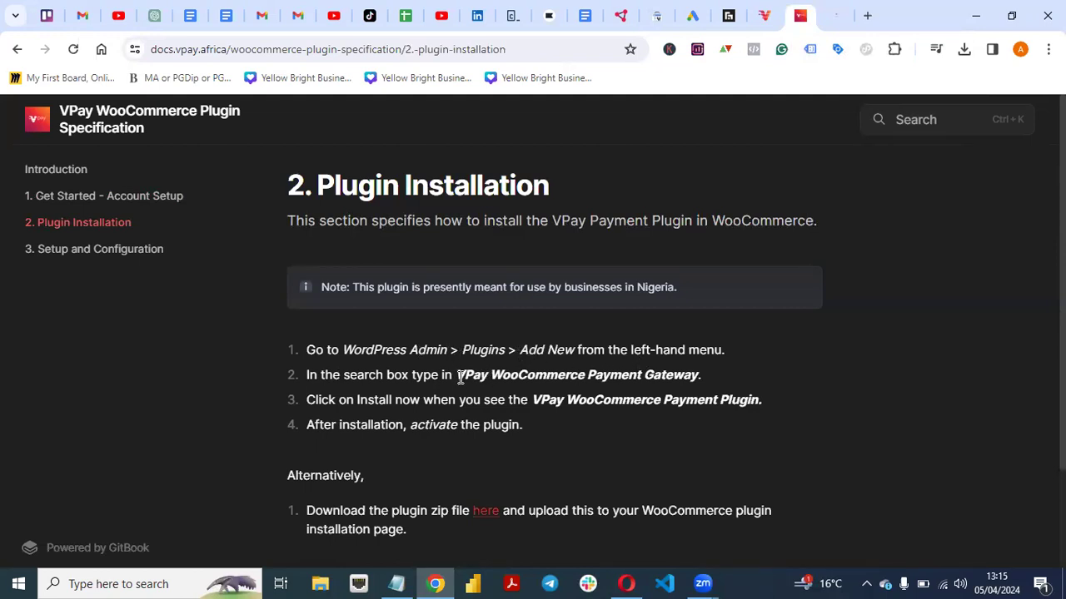
left_click_drag(568, 386, 710, 378)
key("ctrl+c")
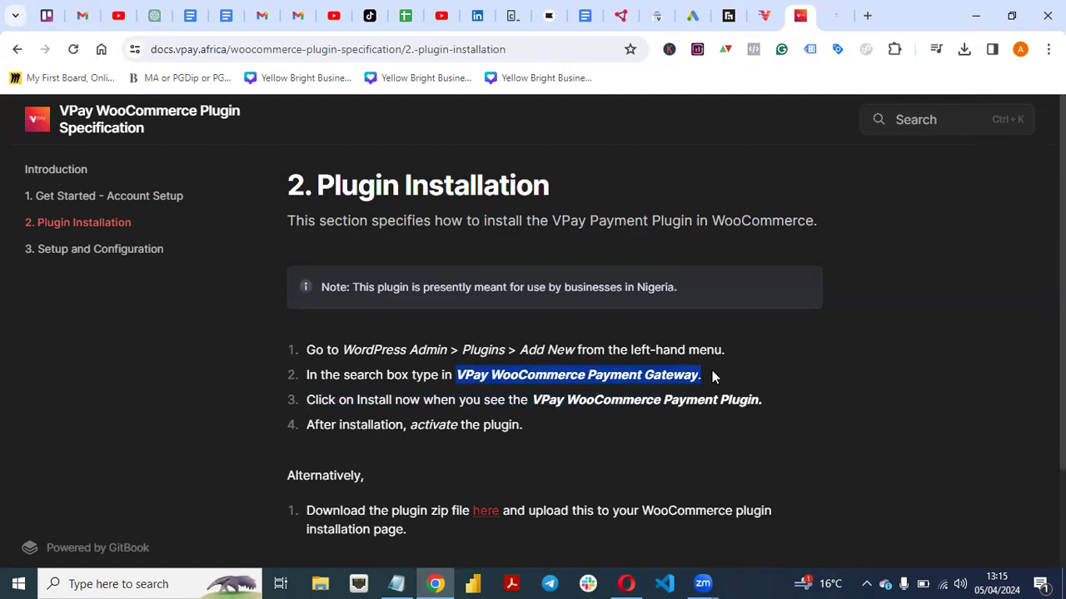
- Search for new plugins in the WordPress admin using the copied phrase "VPay WooCommerce Payment Gateway" without its trailing period
left_click(836, 16)
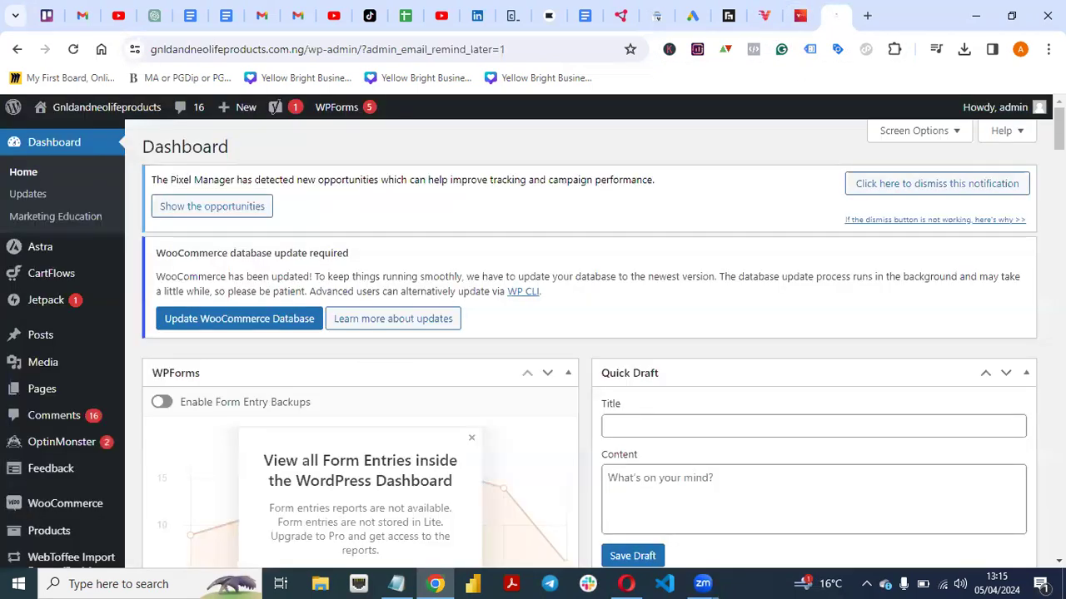
scroll(533, 341, "down", 5)
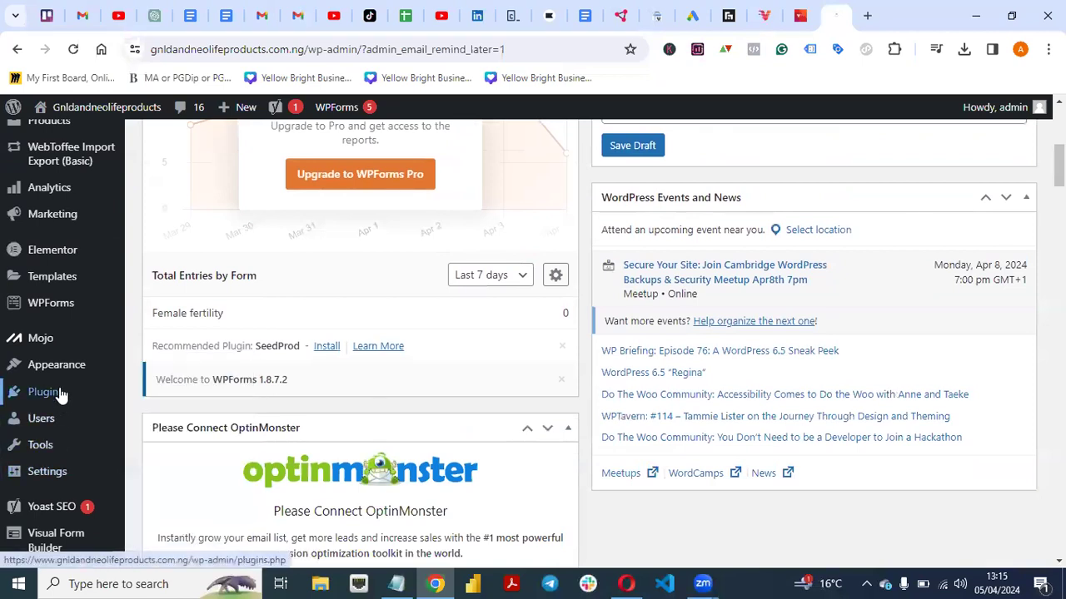
mouse_move(75, 394)
left_click(164, 424)
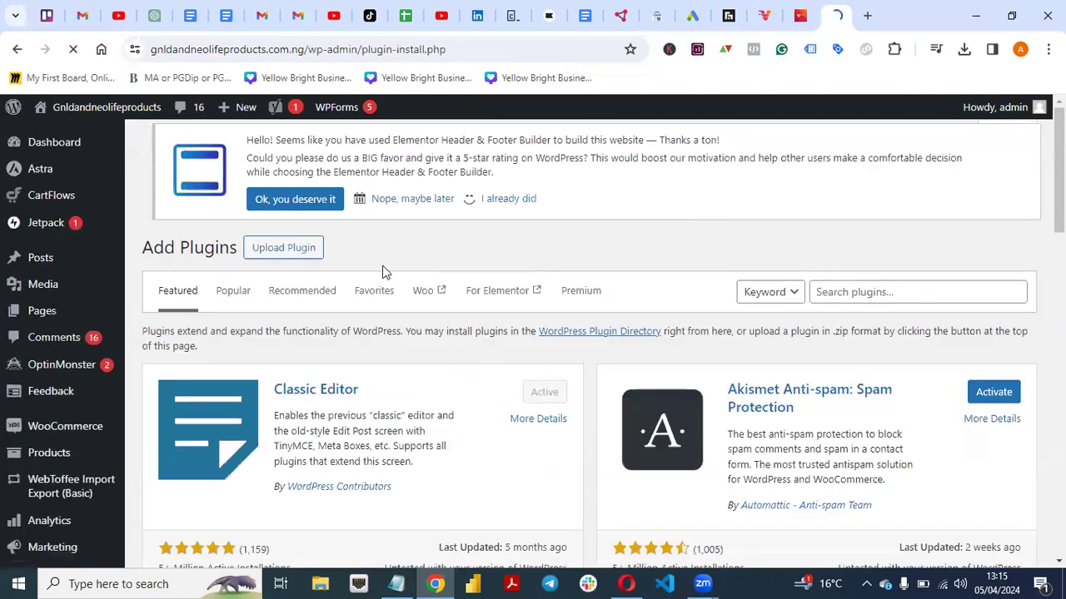
left_click(862, 297)
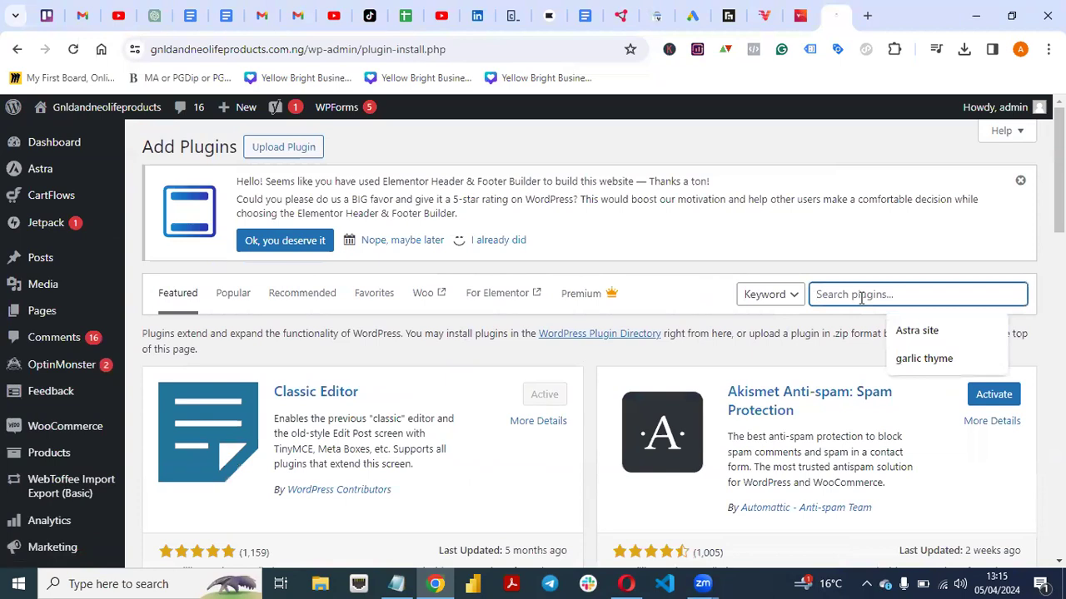
key("ctrl+v")
key("BackSpace")
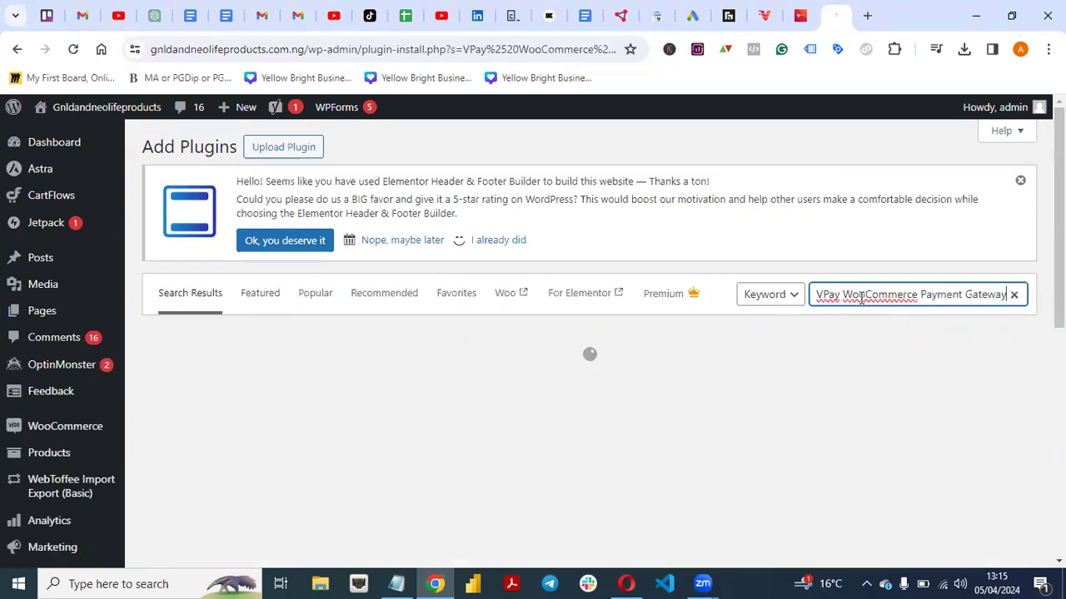
- Install and activate the VPay Payment Gateway for WooCommerce plugin by VPay Africa
scroll(861, 417, "down", 3)
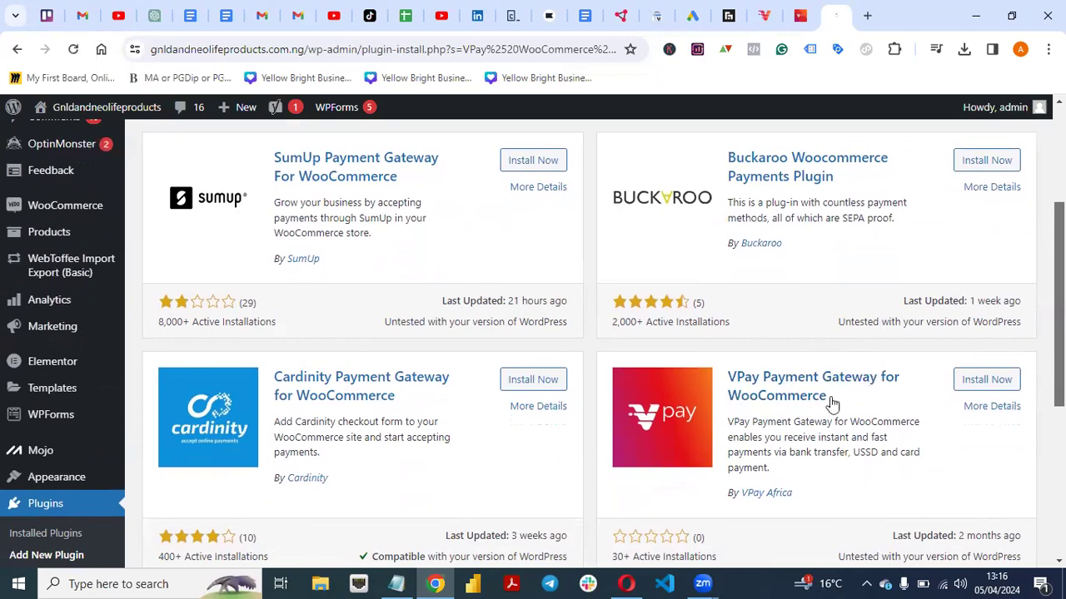
left_click(978, 380)
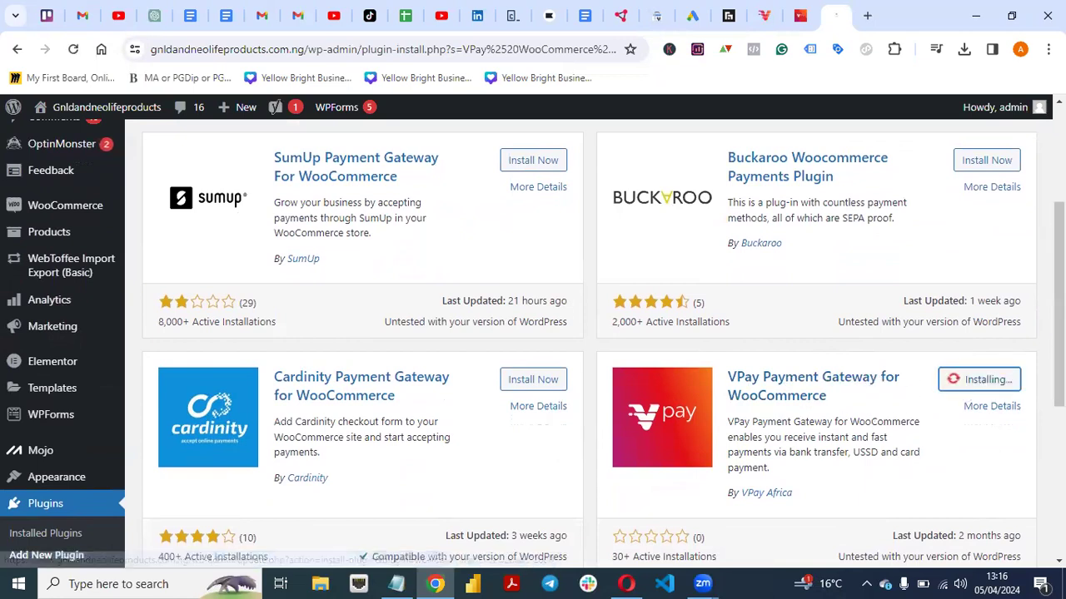
scroll(832, 416, "down", 1)
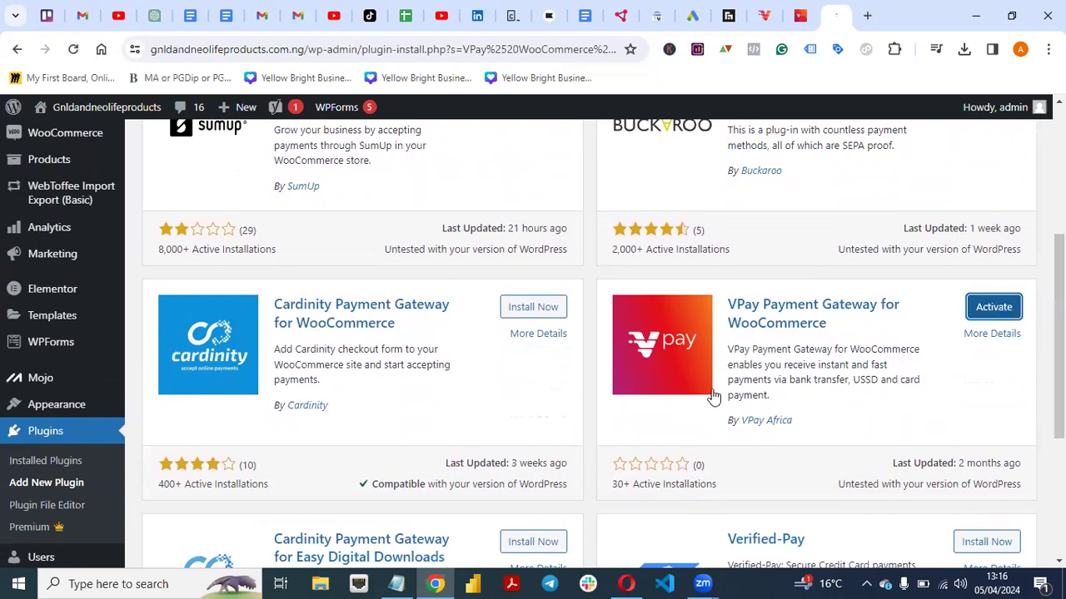
left_click(989, 310)
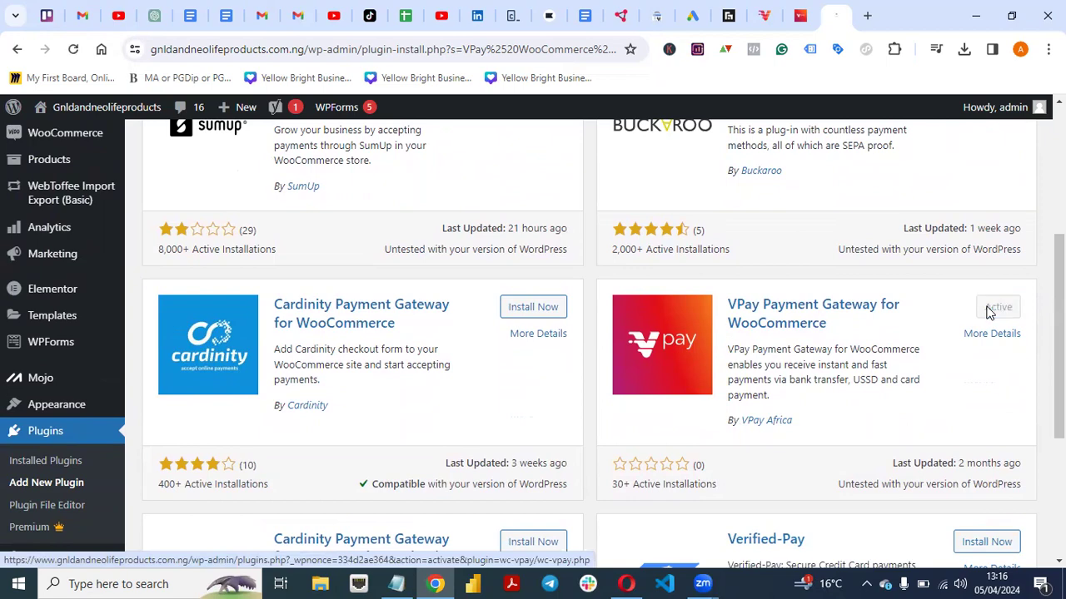
scroll(988, 312, "up", 3)
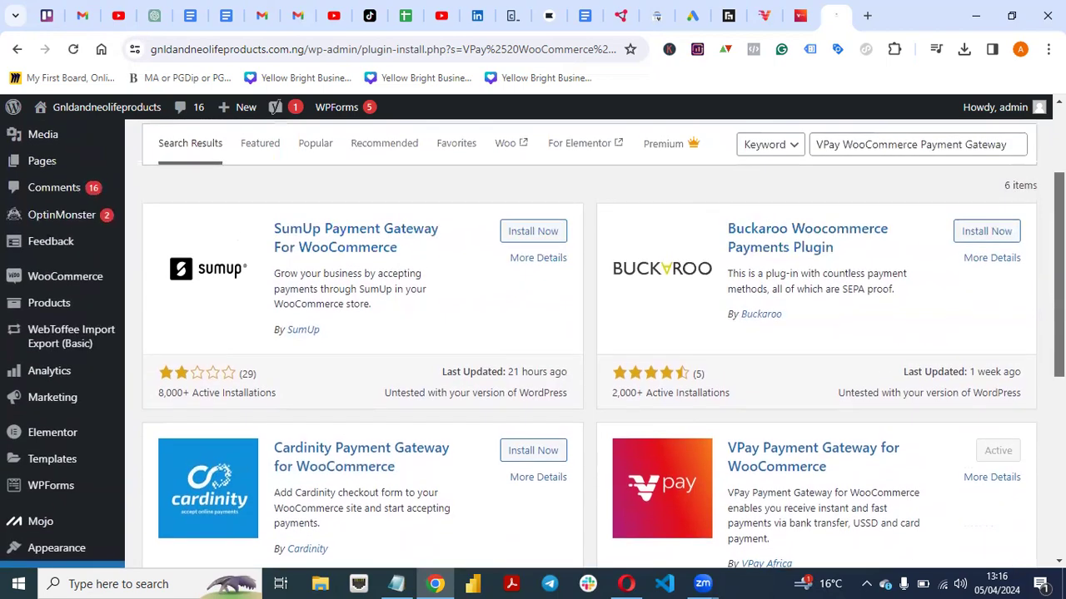
scroll(988, 311, "down", 2)
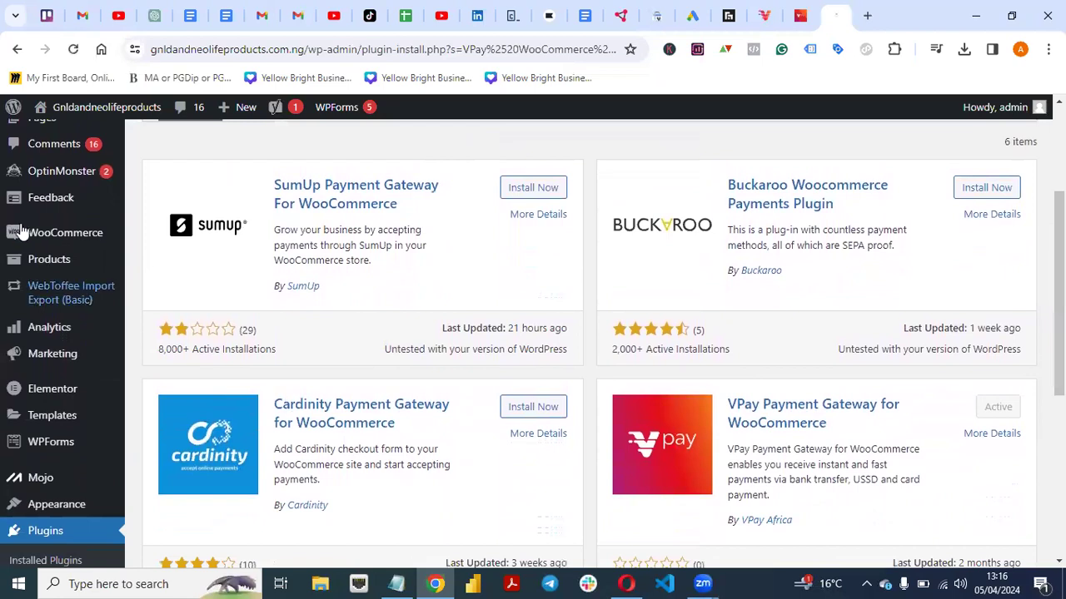
- Open the WooCommerce payment settings and locate VPay in the list of payment methods
mouse_move(32, 239)
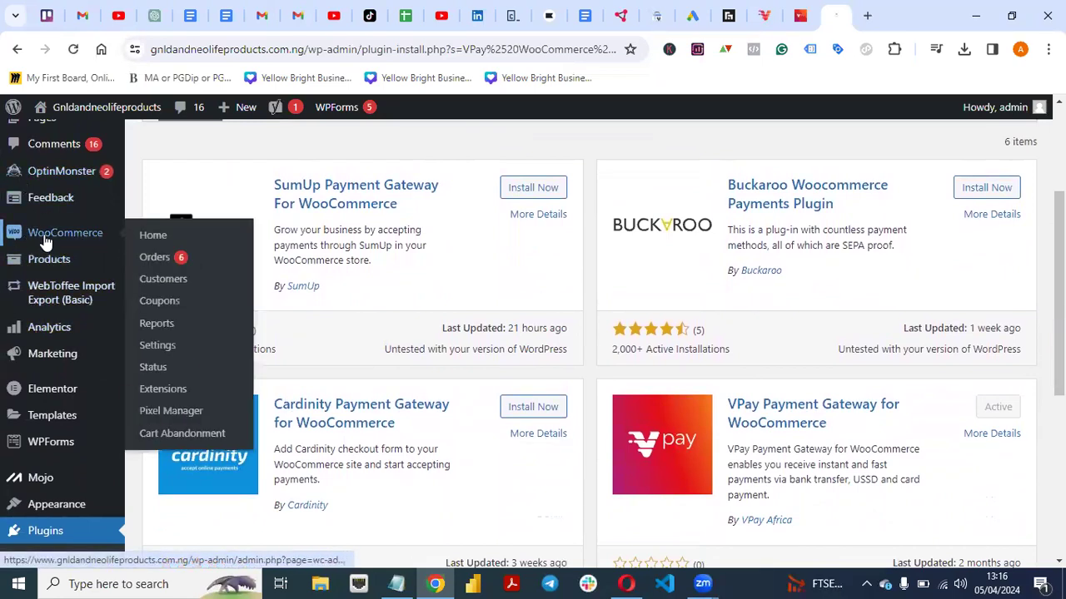
left_click(158, 347)
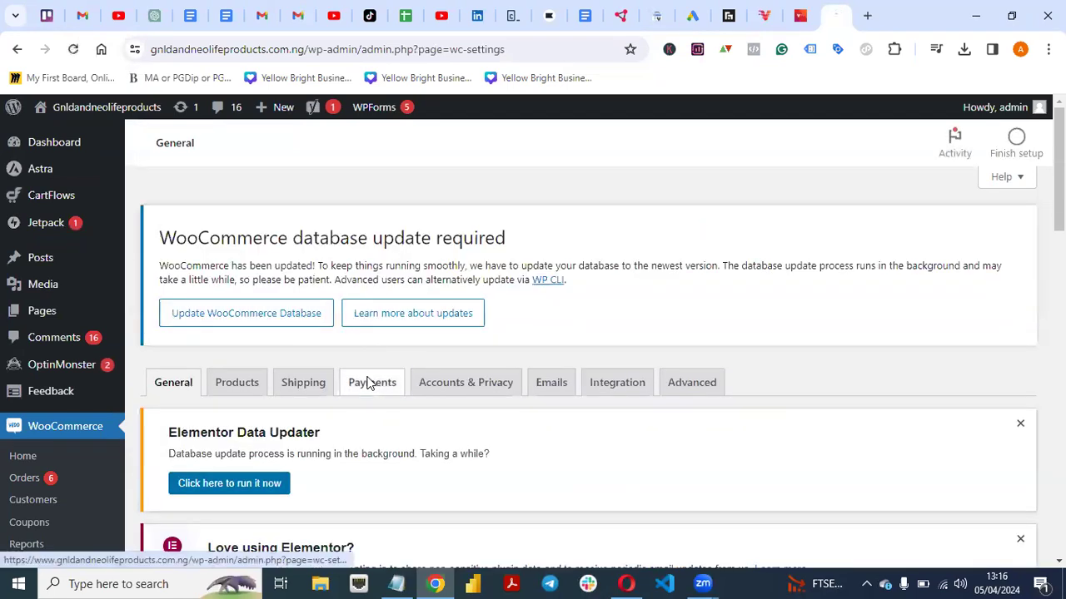
left_click(369, 383)
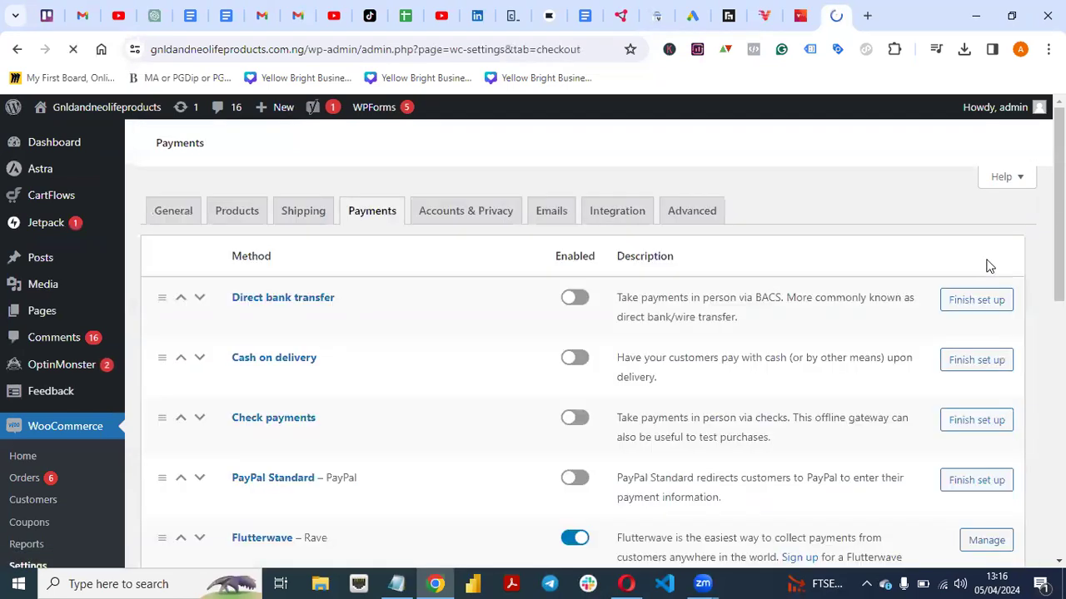
scroll(978, 278, "down", 3)
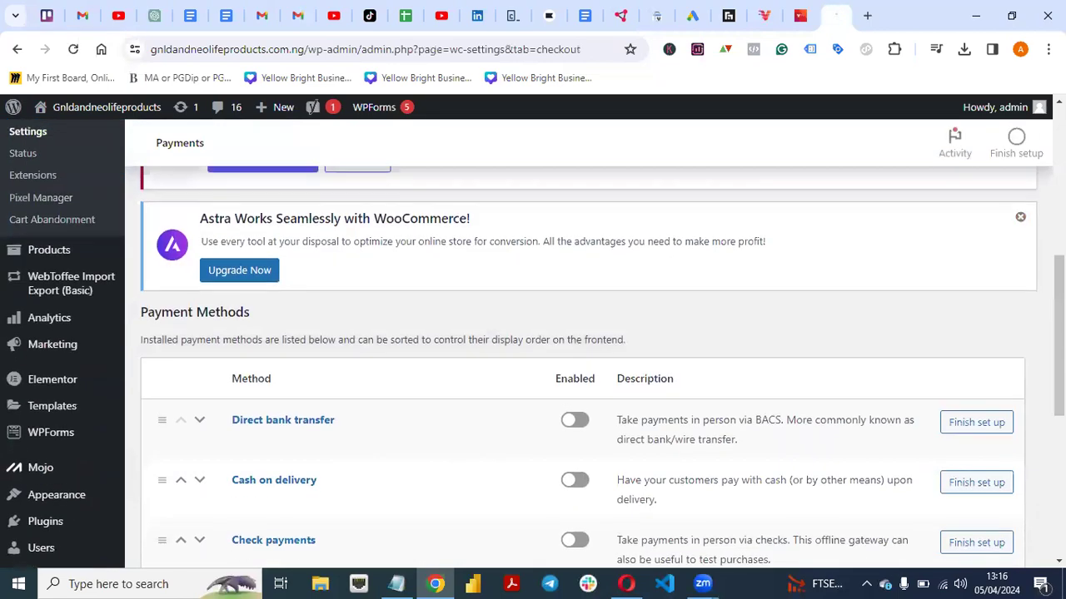
scroll(583, 350, "down", 4)
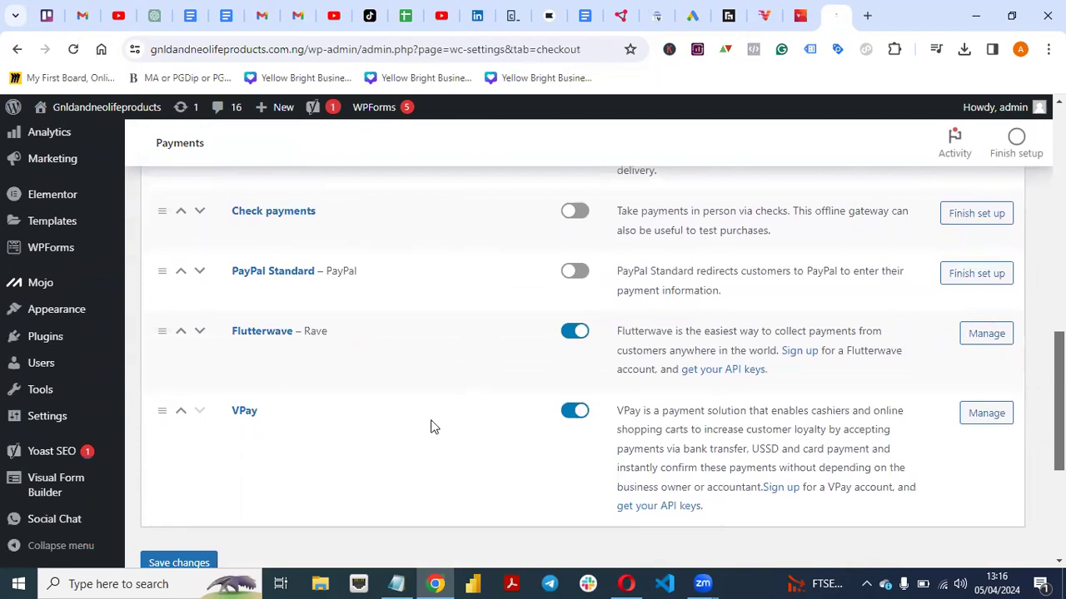
- Switch off the VPay payment method in the list and open its management settings
left_click(573, 416)
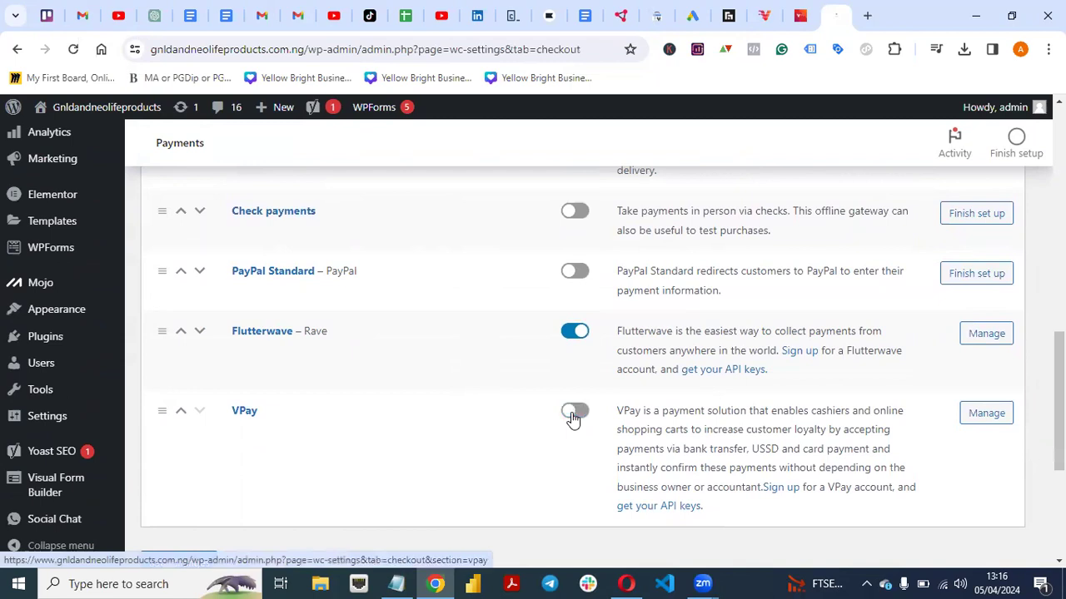
scroll(583, 349, "down", 1)
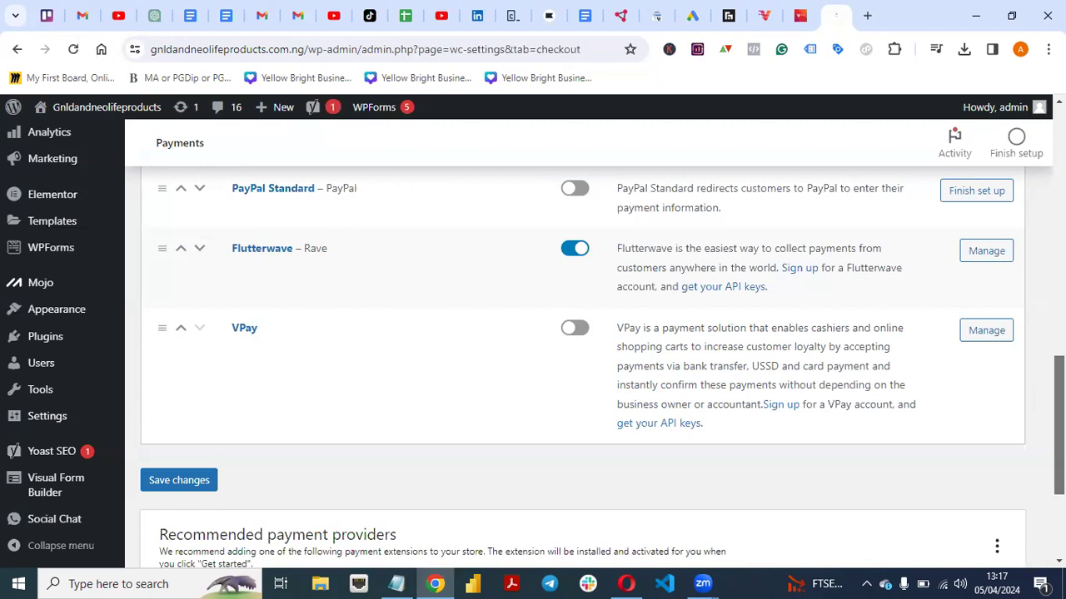
left_click(989, 337)
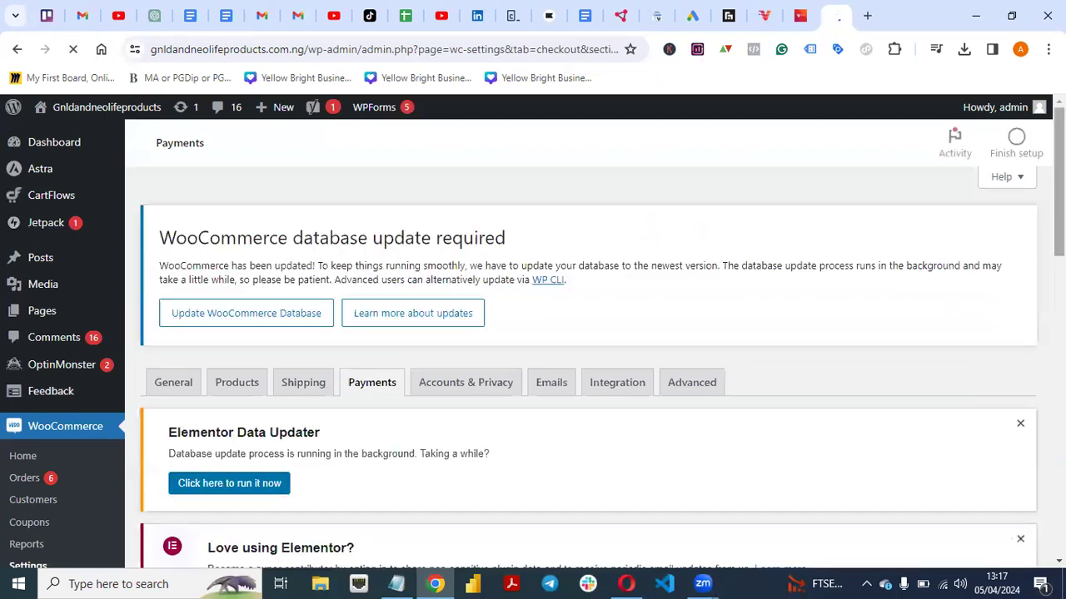
- Enable the VPay Gateway in the VPay payment method's settings
scroll(979, 308, "down", 8)
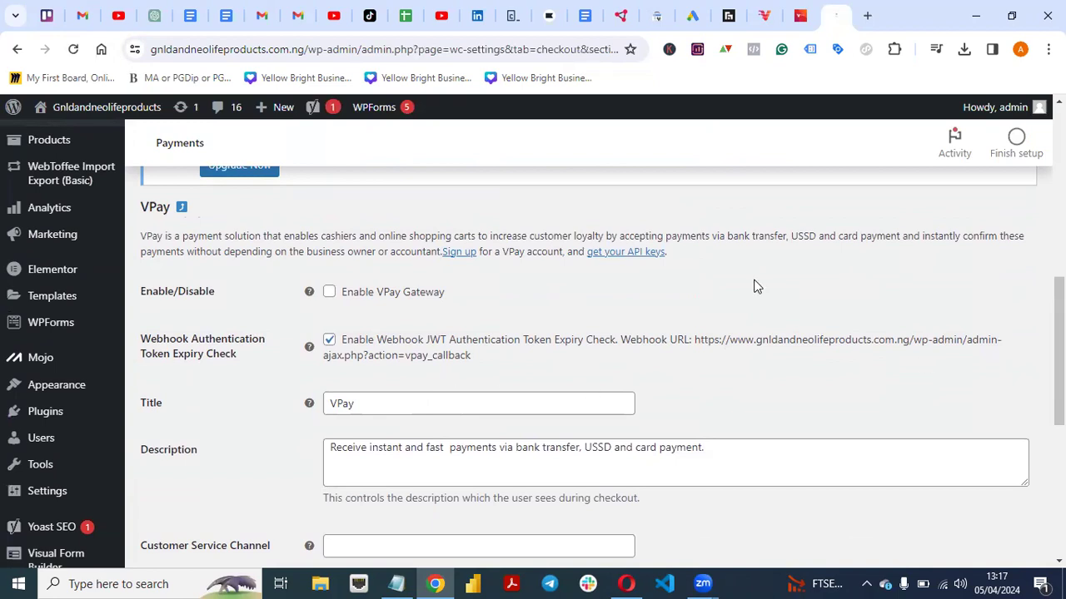
scroll(582, 342, "up", 3)
scroll(583, 342, "down", 3)
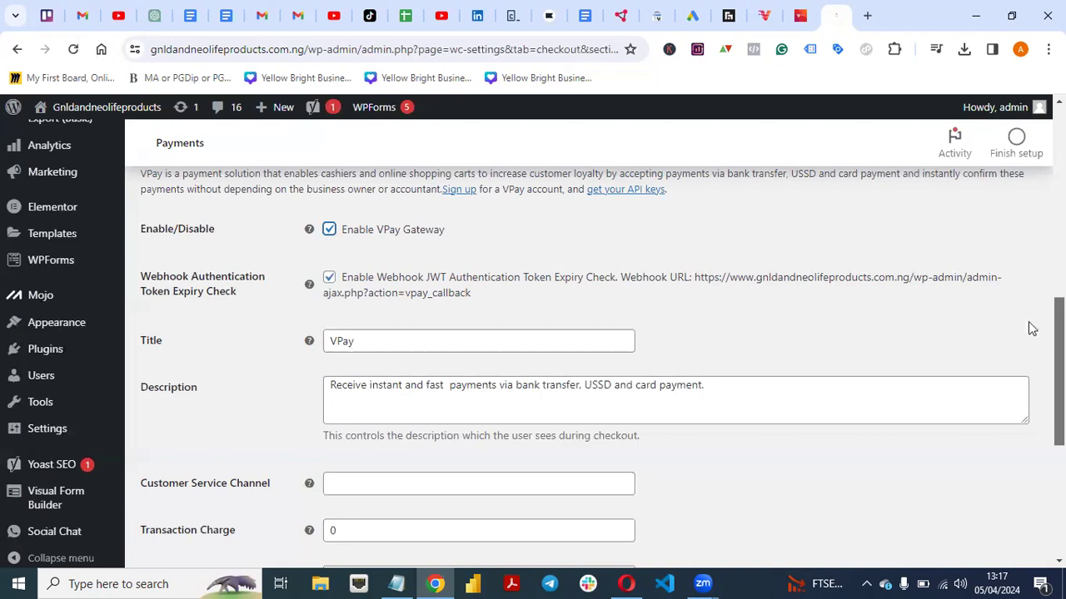
- Clear the Live Public Key and Live Secret Key fields, and switch test mode on and back off
scroll(602, 368, "down", 4)
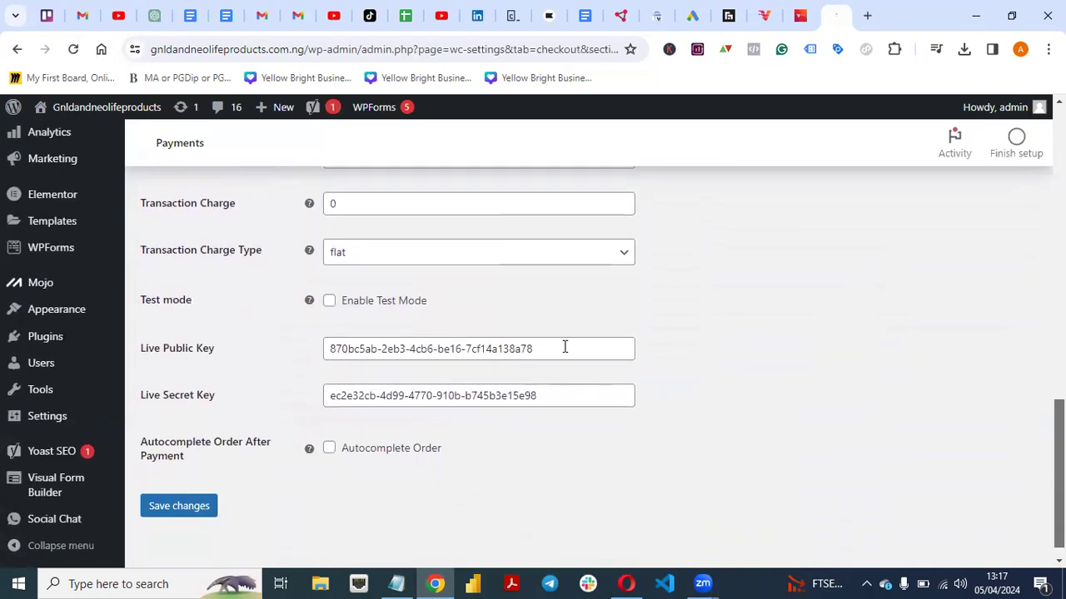
left_click_drag(563, 347, 304, 352)
key("BackSpace")
left_click_drag(564, 392, 304, 397)
key("BackSpace")
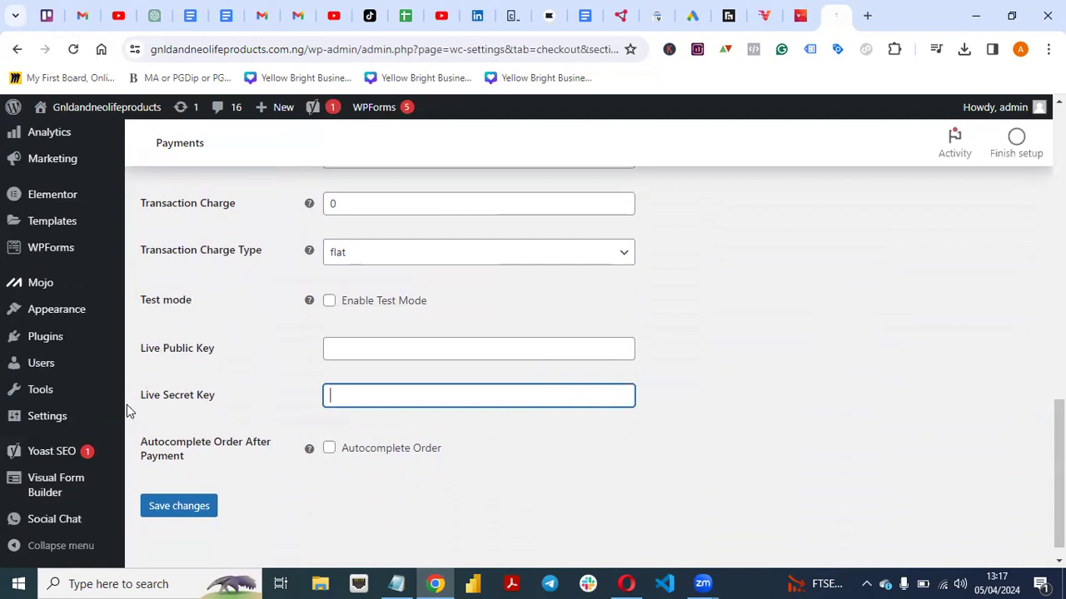
left_click(329, 301)
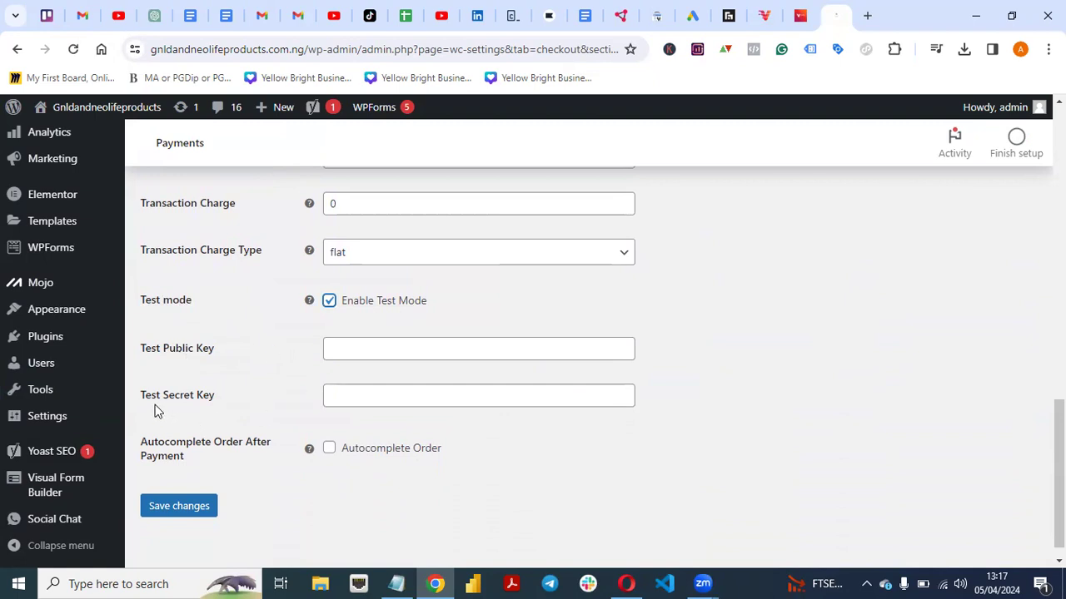
left_click(330, 301)
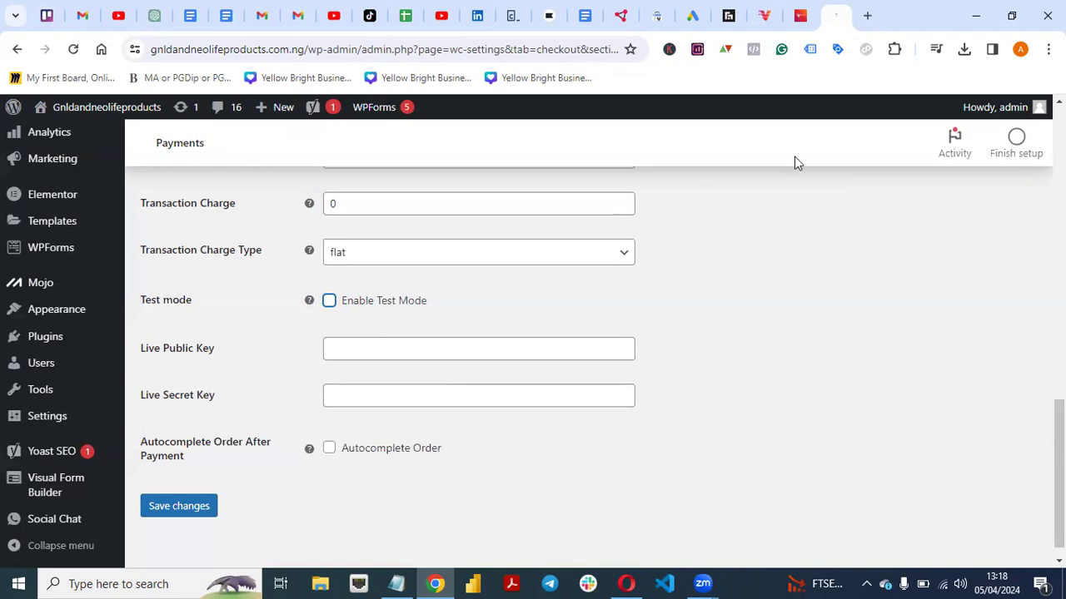
- Switch to the VPay merchant dashboard and open the API configuration in its settings
left_click(766, 18)
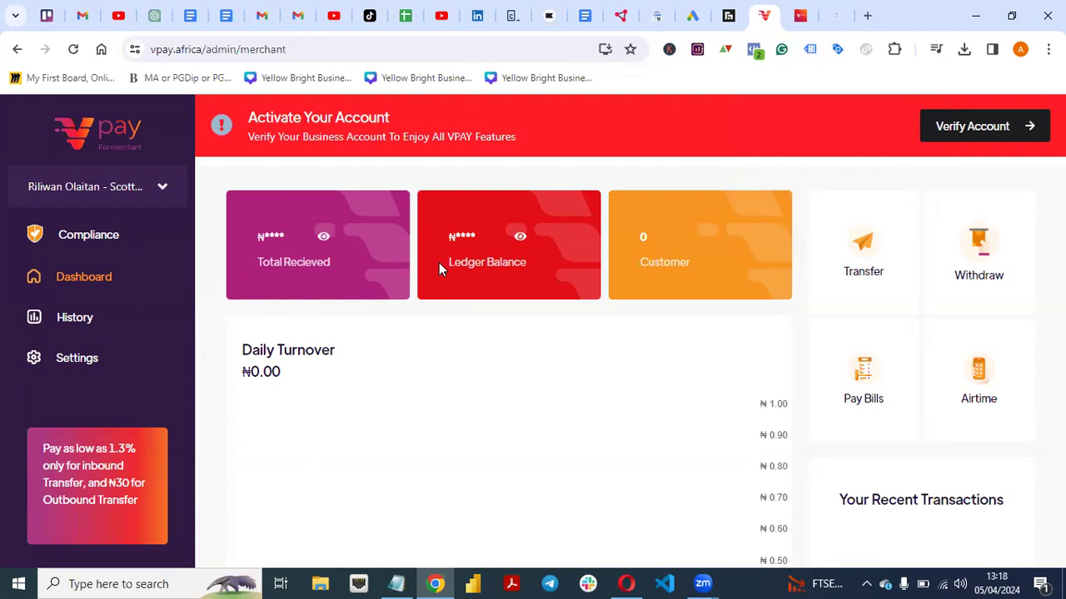
left_click(835, 15)
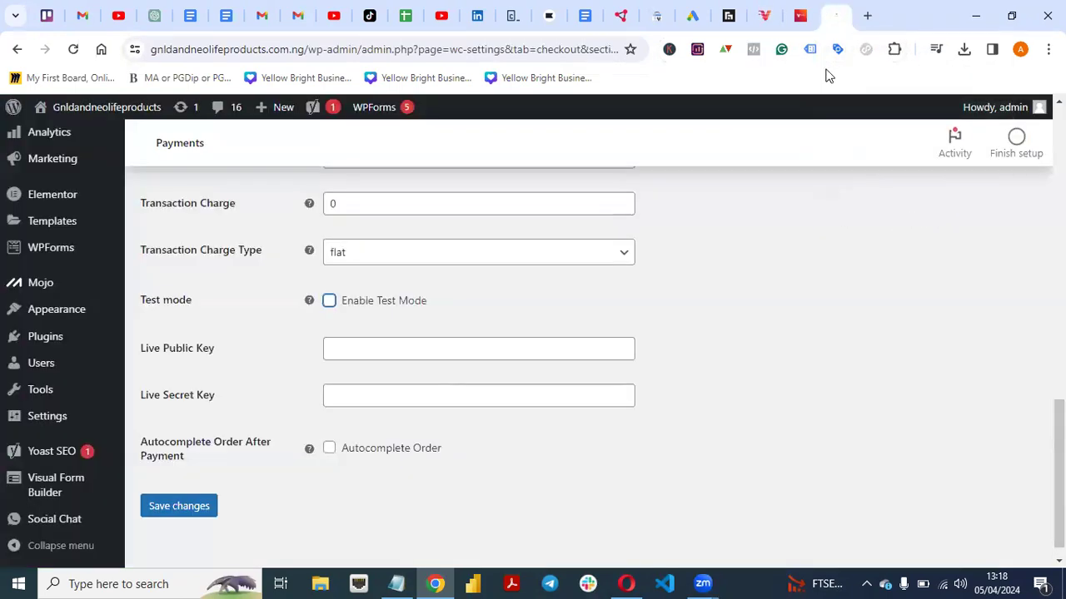
left_click(765, 16)
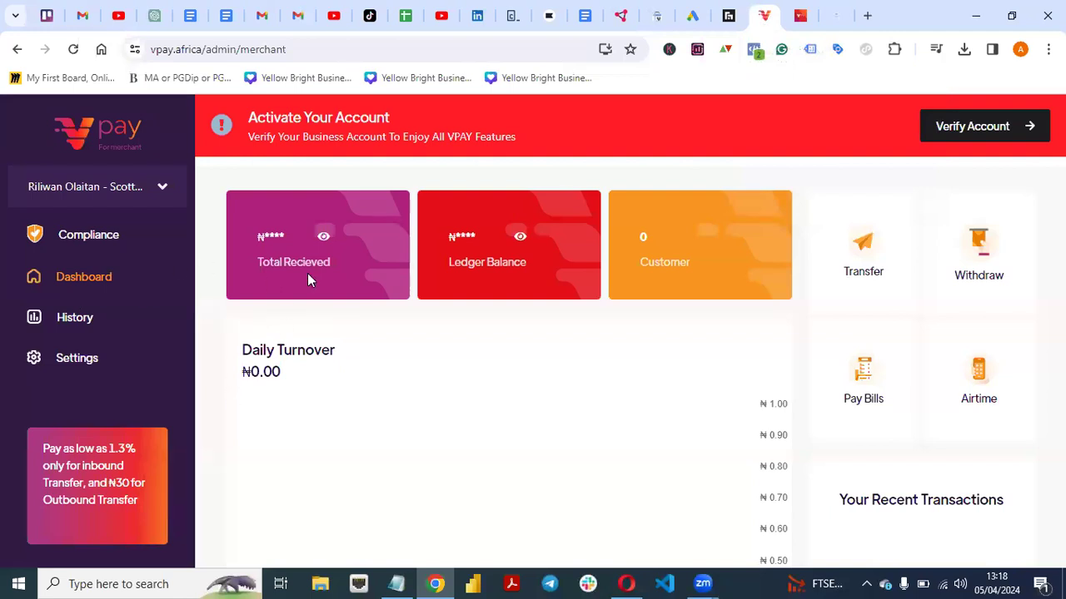
left_click(83, 371)
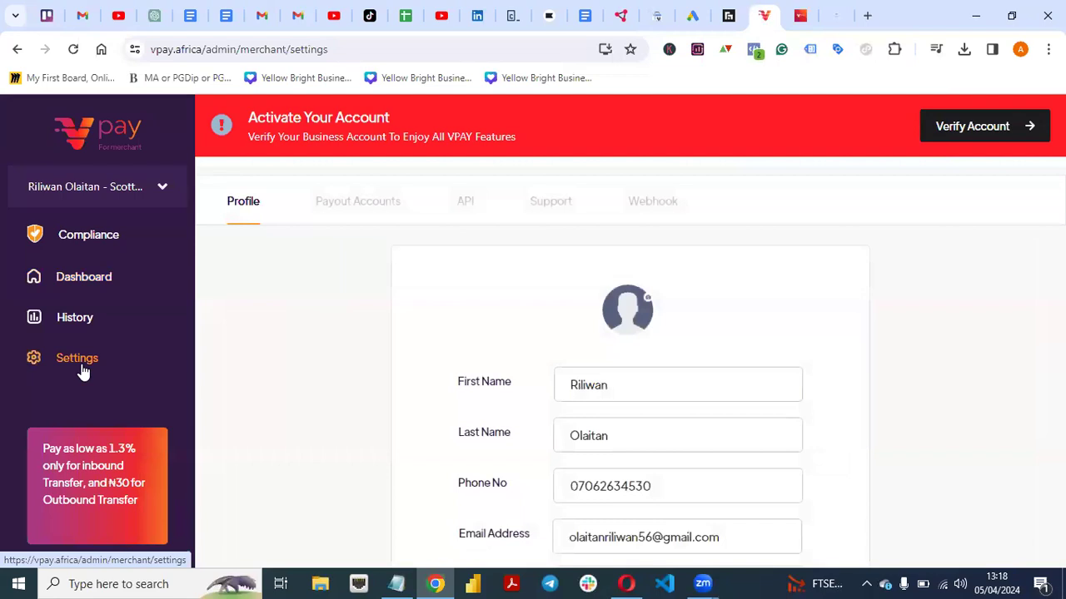
left_click(463, 213)
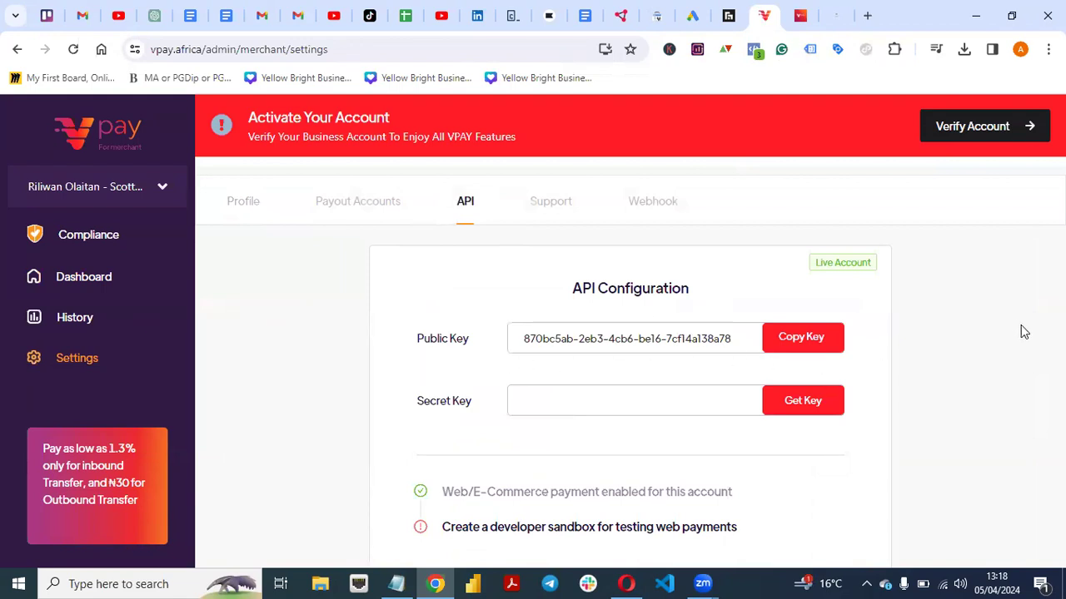
scroll(1024, 331, "down", 1)
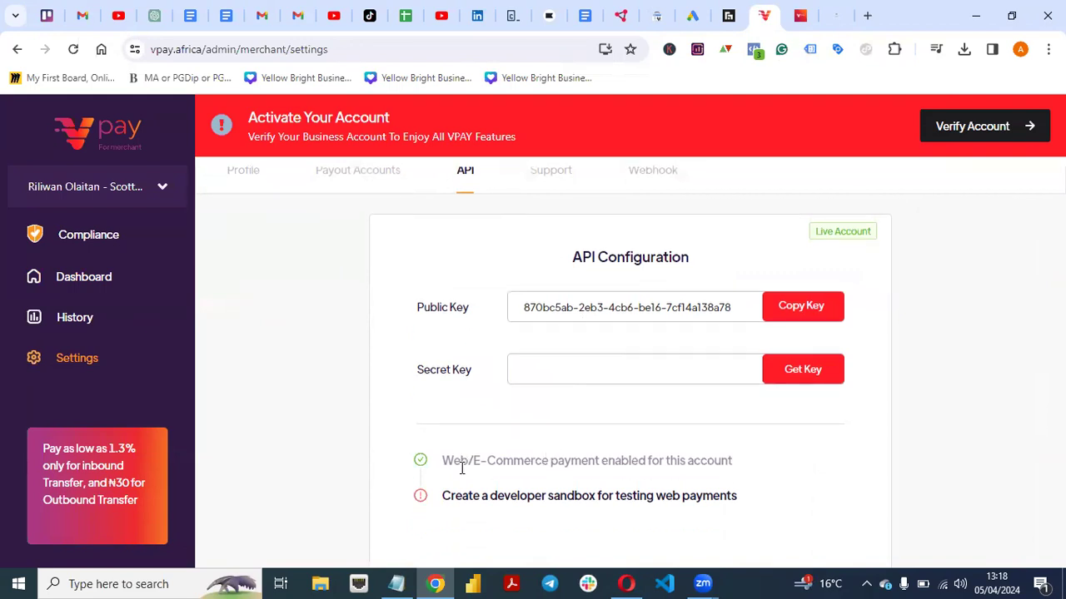
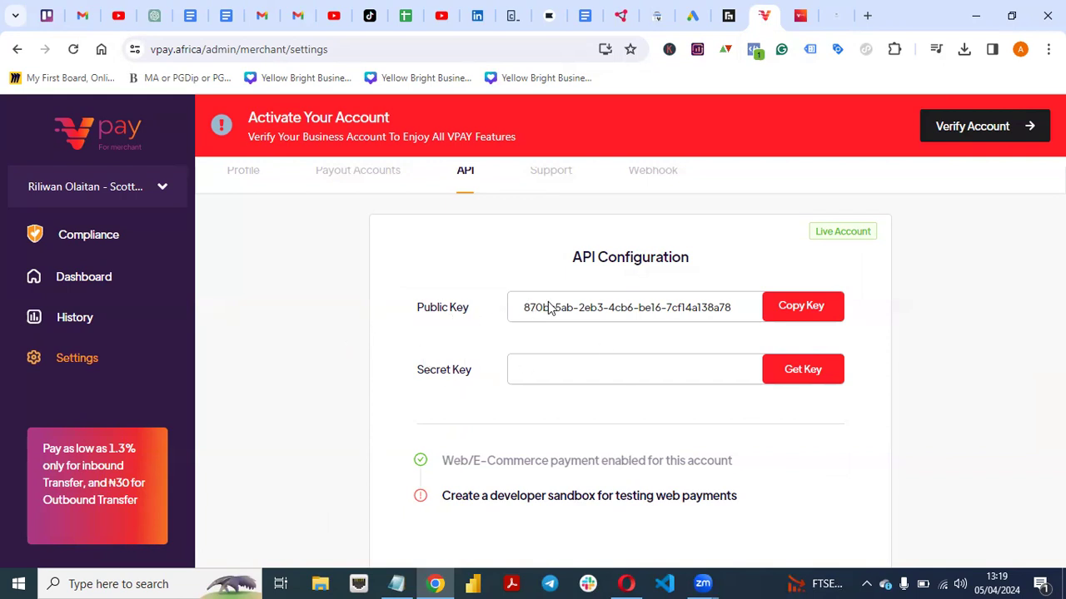
- Copy the public key from VPay's API configuration and paste it into the store's Live Public Key field
left_click(791, 312)
left_click(804, 319)
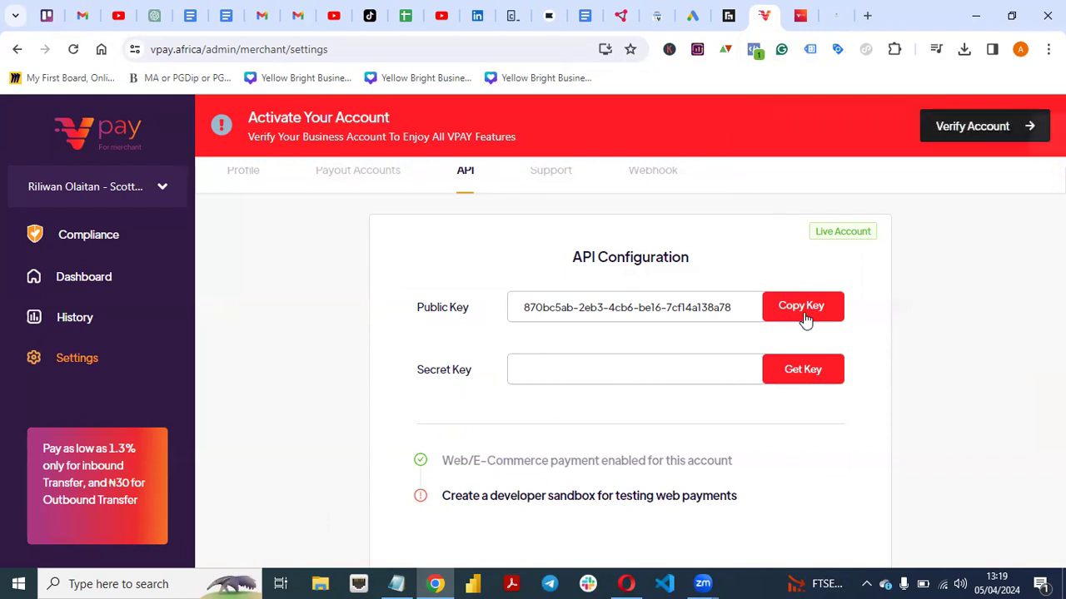
left_click(835, 15)
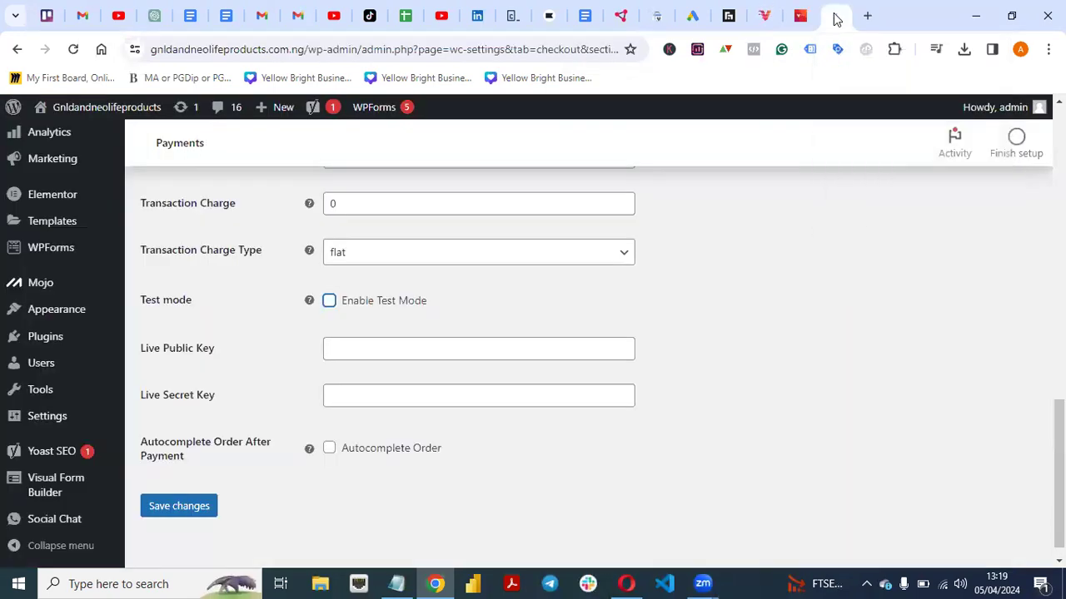
left_click(425, 354)
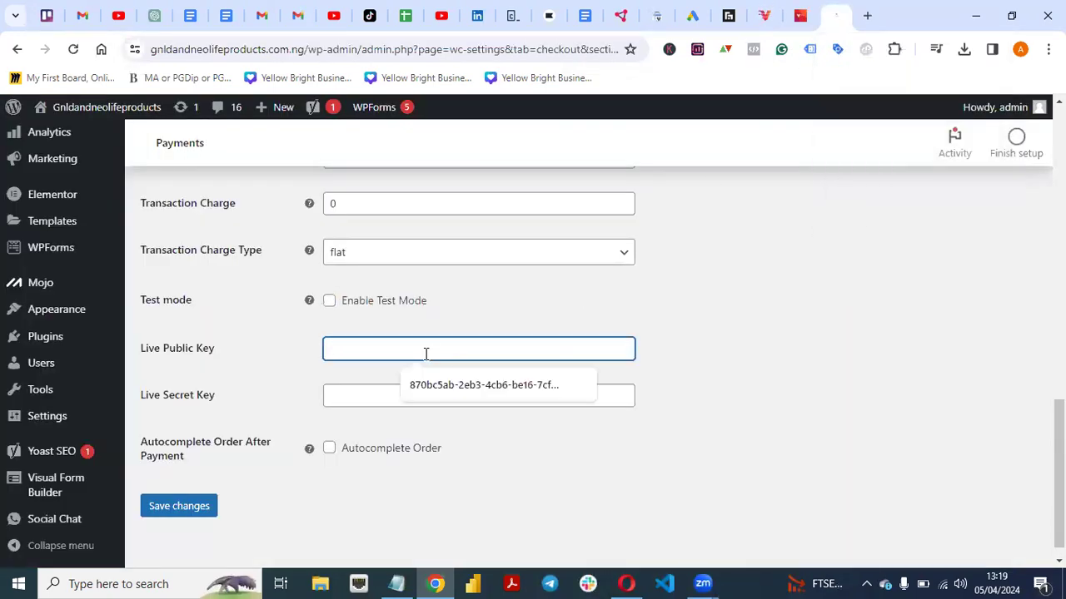
key("ctrl+v")
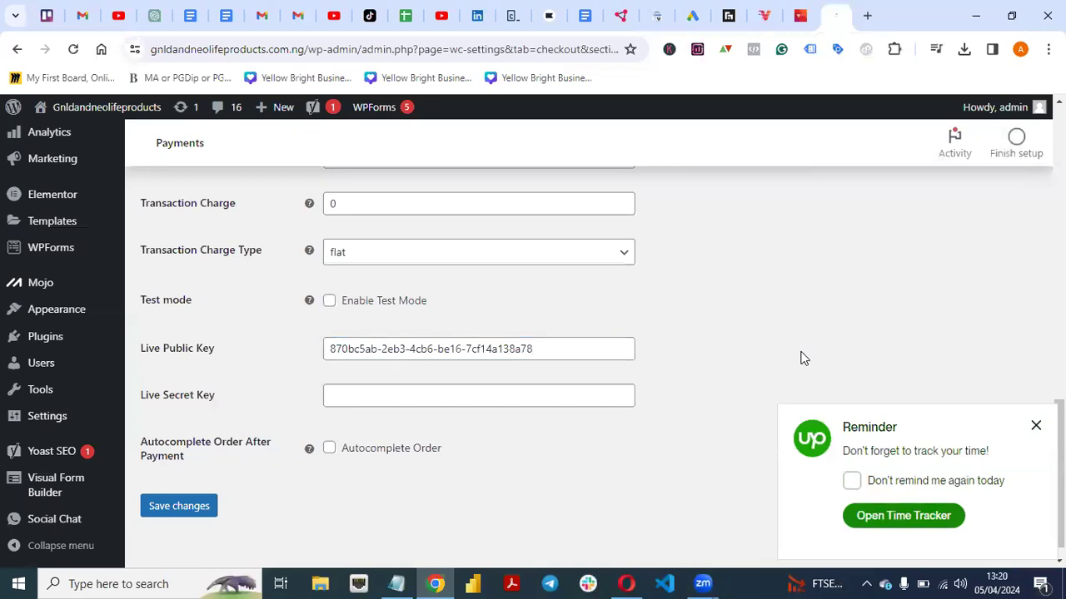
left_click(1034, 428)
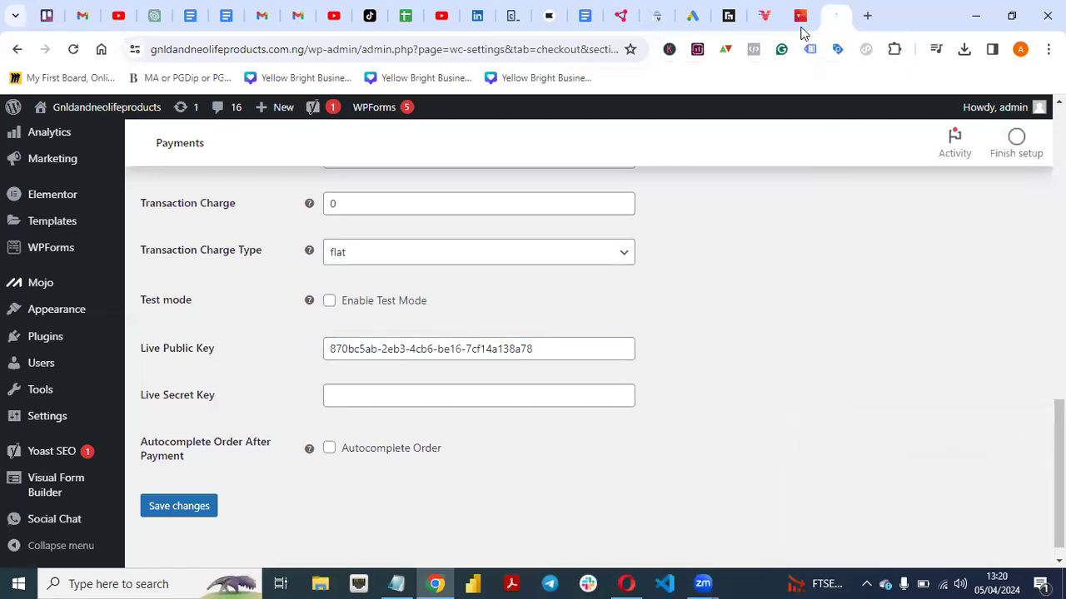
- Copy the VPay account's secret key into the store's Live Secret Key field and save the gateway settings
left_click(768, 15)
left_click(800, 375)
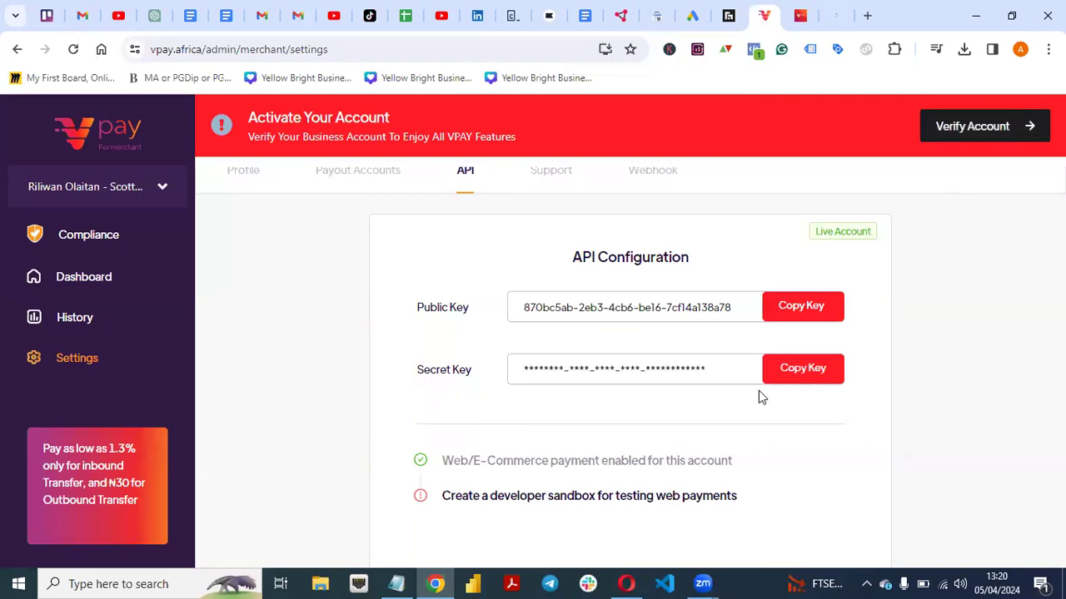
left_click(800, 379)
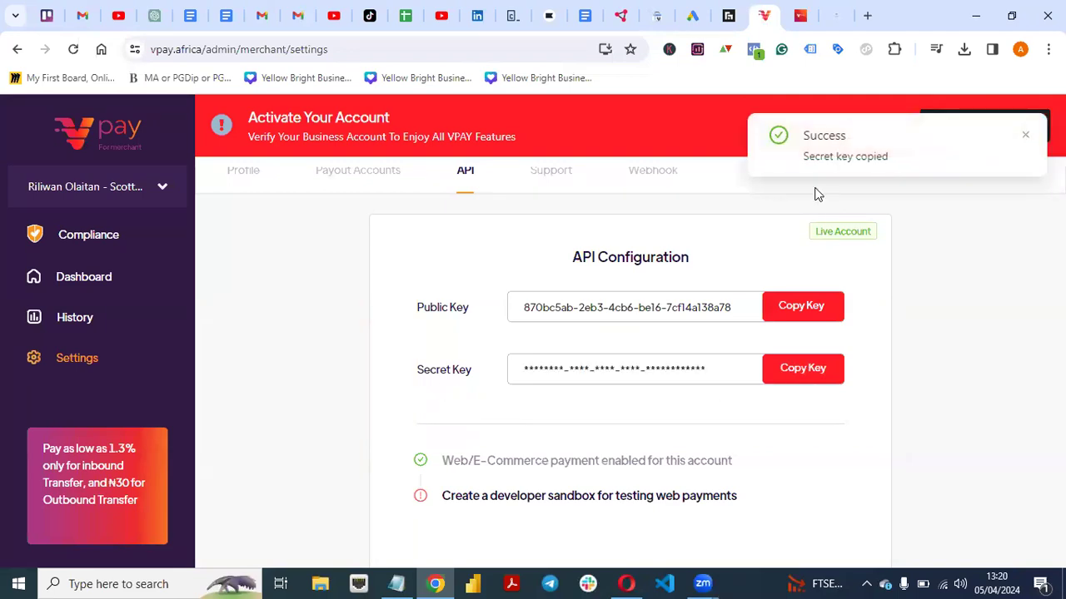
left_click(836, 15)
left_click(405, 399)
key("ctrl+v")
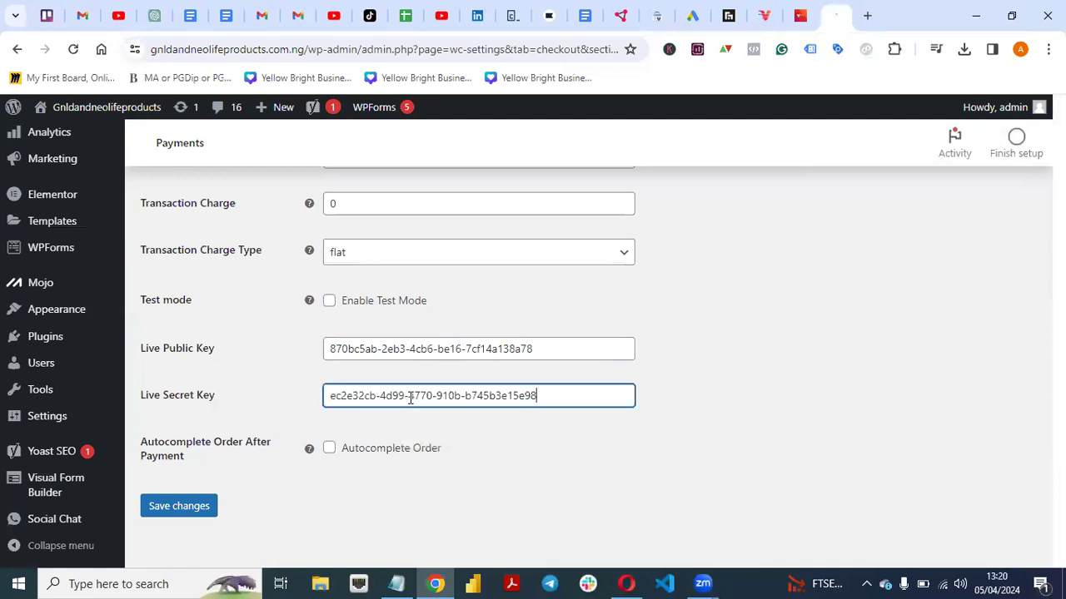
left_click(551, 441)
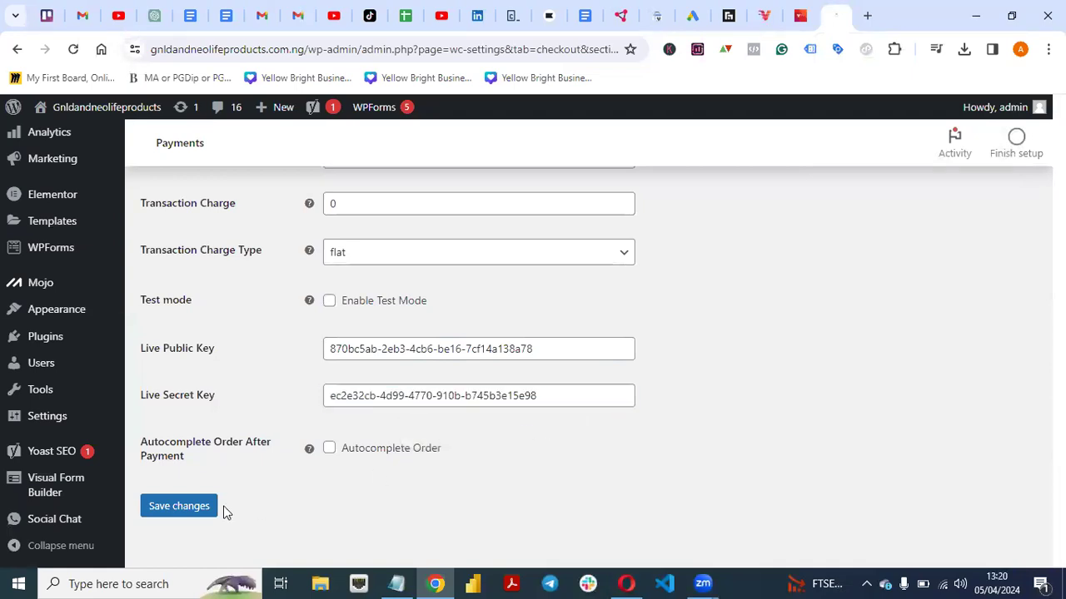
left_click(181, 509)
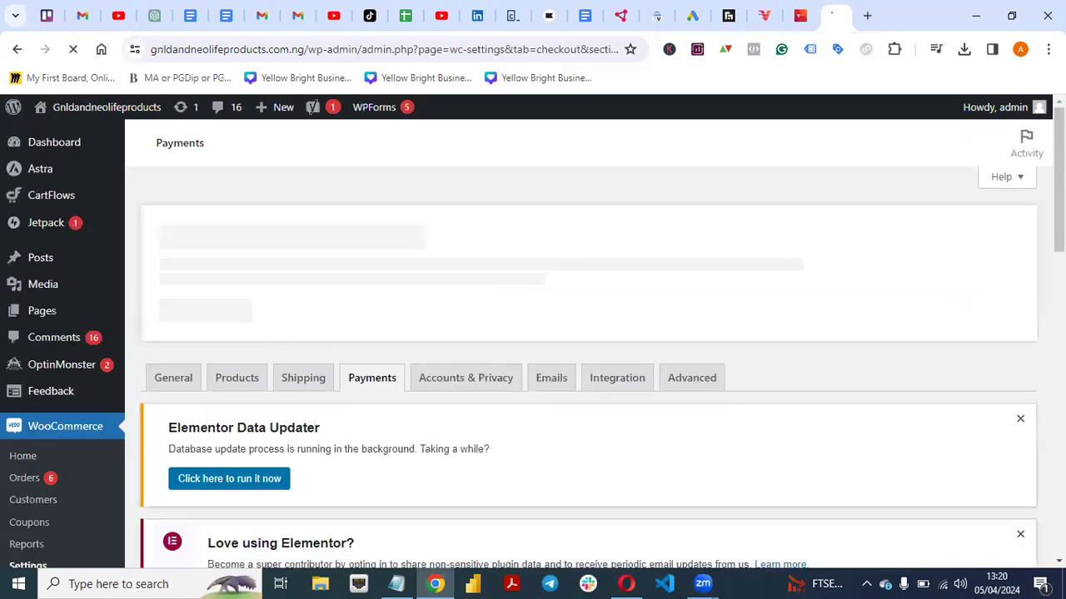
- Copy the vpay_callback webhook URL from the store's gateway settings, replace the Webhook URL in VPay's merchant settings with it and save
scroll(583, 374, "down", 10)
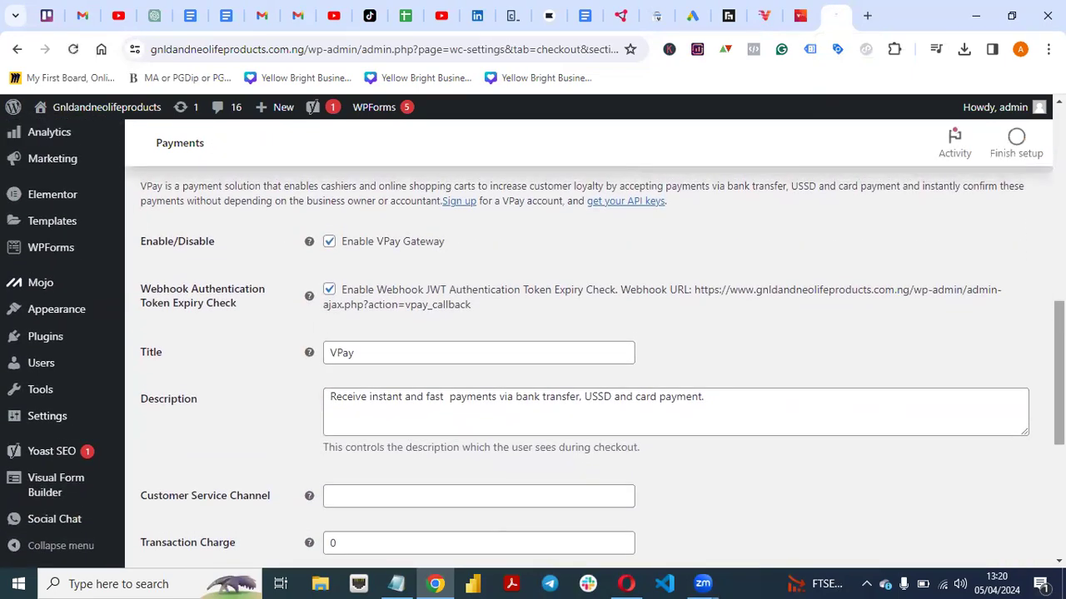
left_click_drag(696, 289, 718, 308)
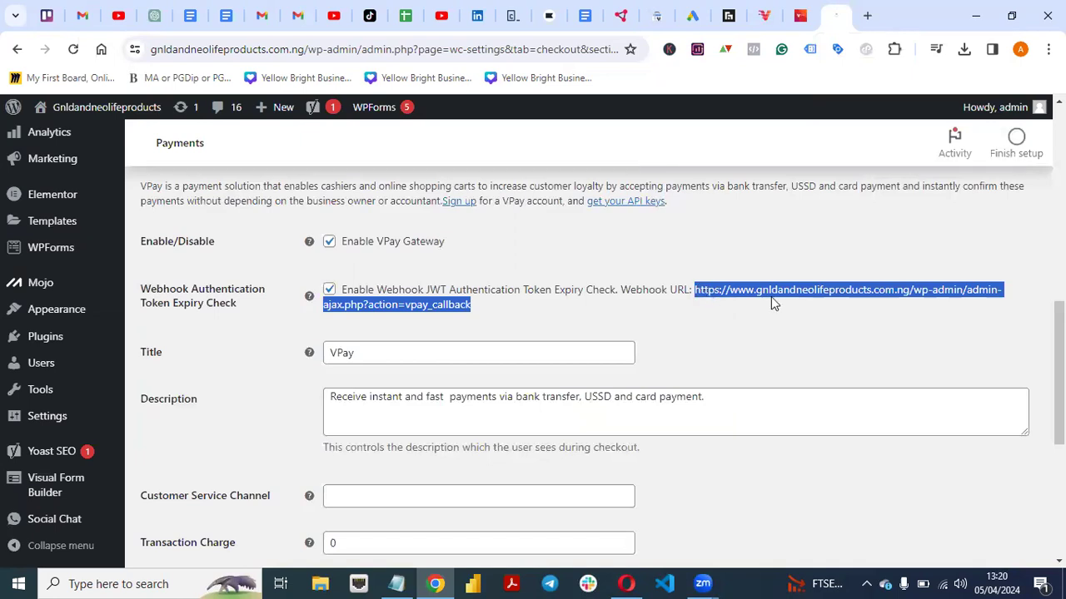
left_click(766, 17)
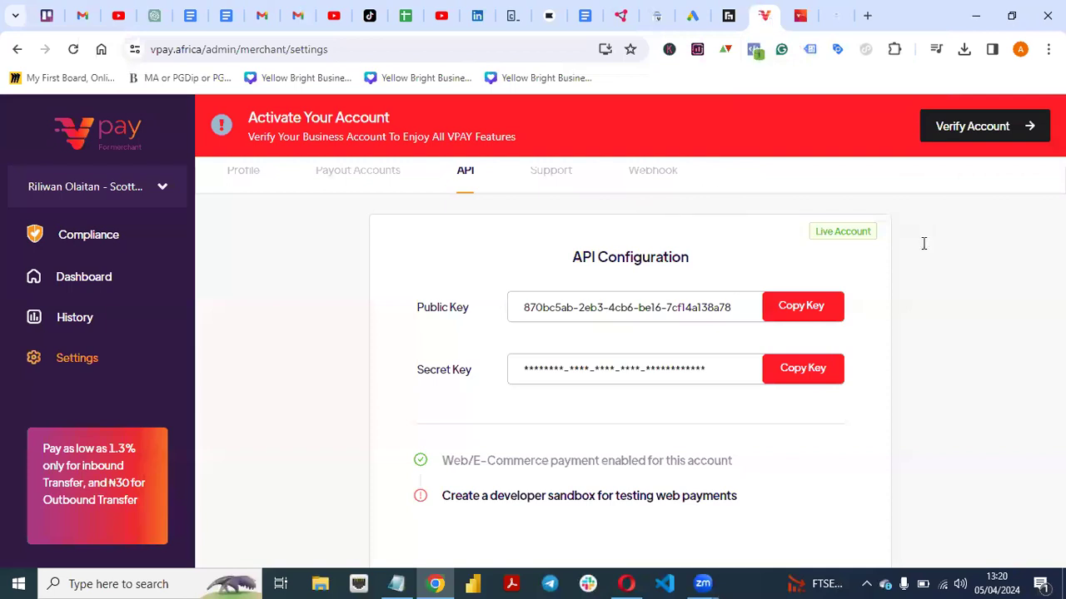
scroll(1038, 344, "up", 1)
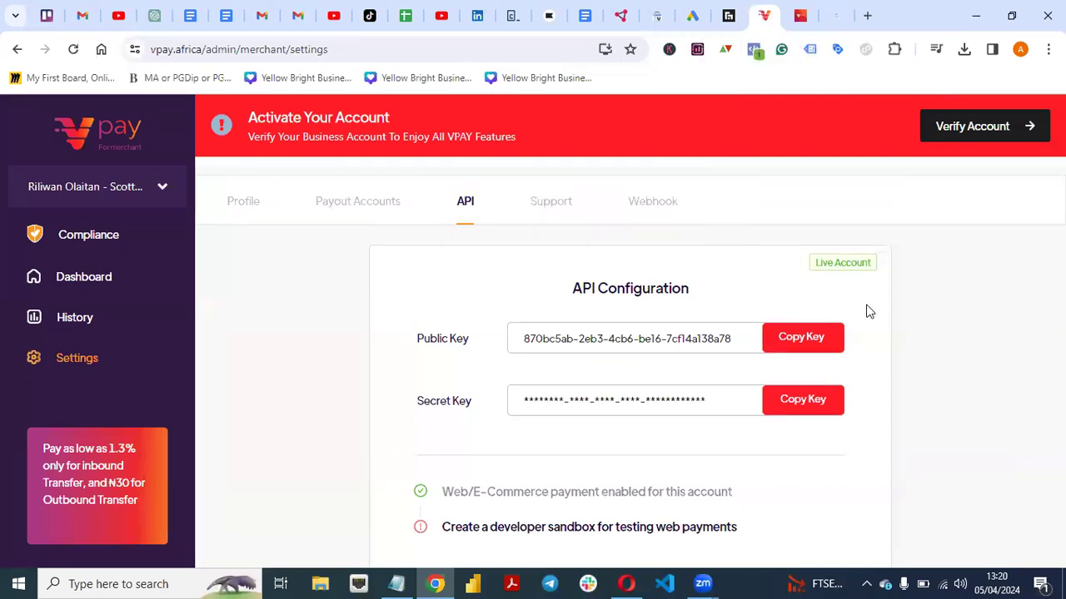
left_click(647, 205)
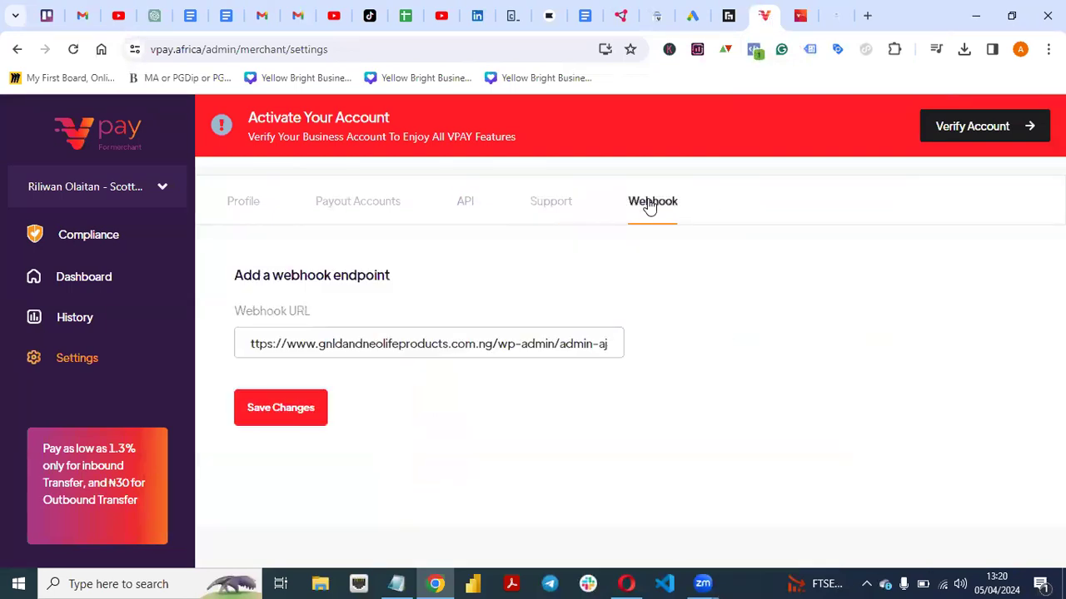
triple_click(251, 344)
key("BackSpace")
key("ctrl+v")
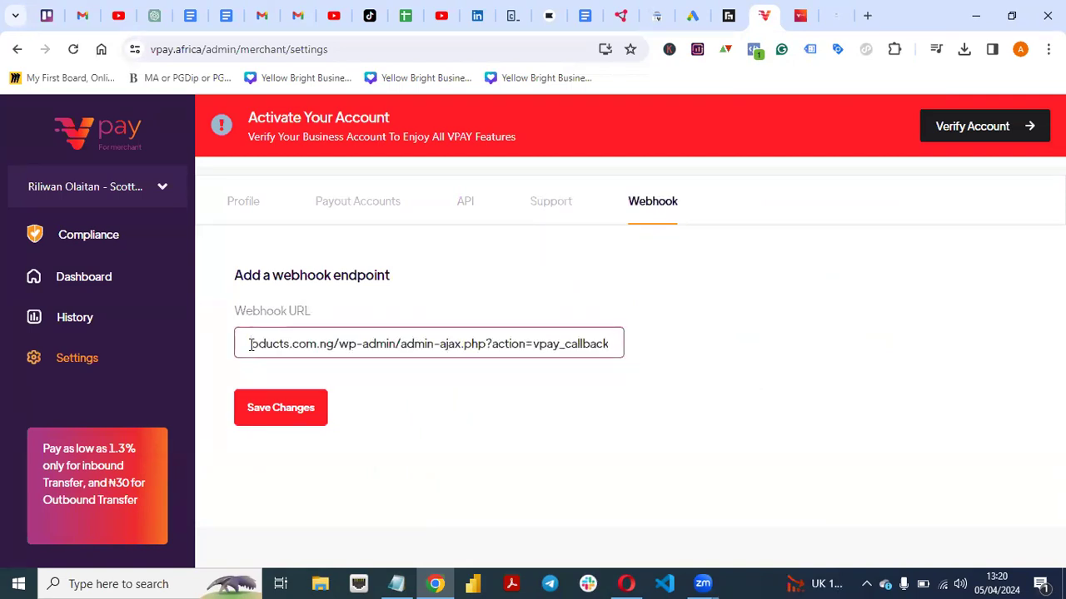
left_click(272, 412)
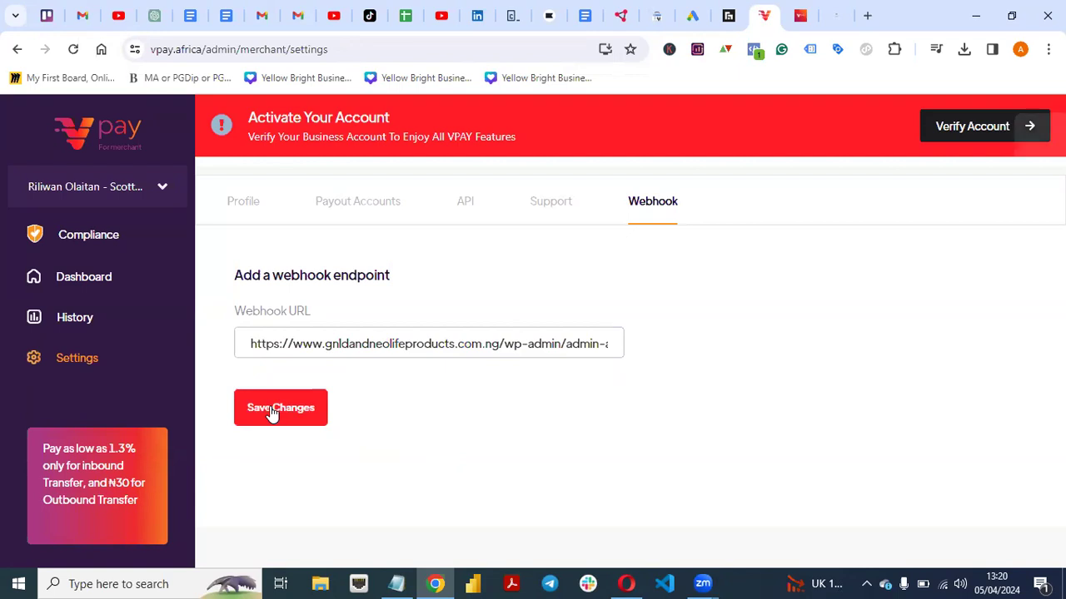
- Return to the store admin, visit the live site and open the Gnld Neolife Ami-Tone – 90 Tablets (Single) page from All Products
left_click(836, 18)
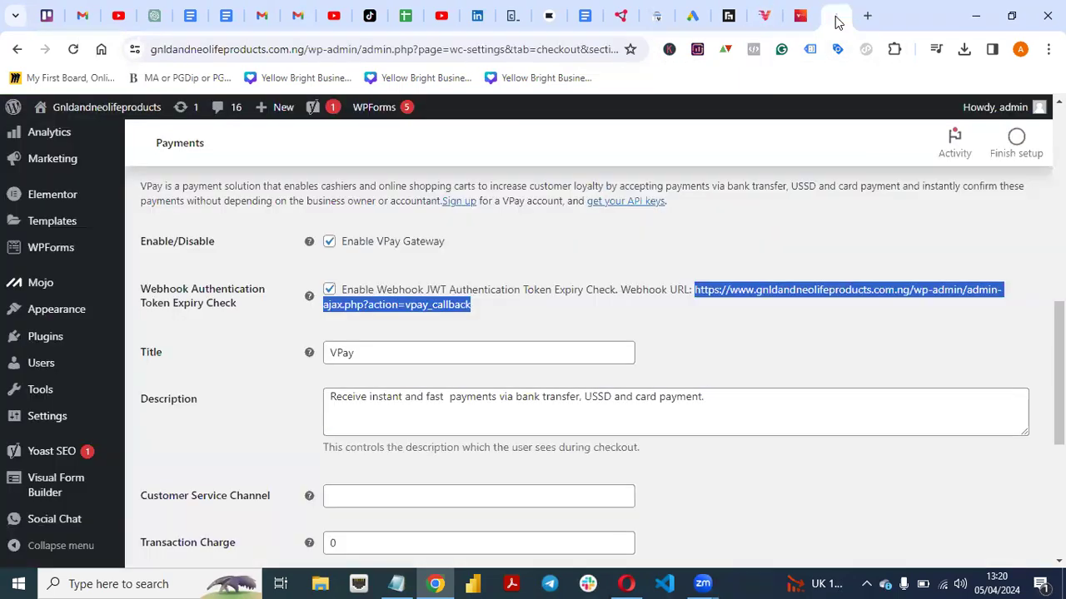
left_click(908, 363)
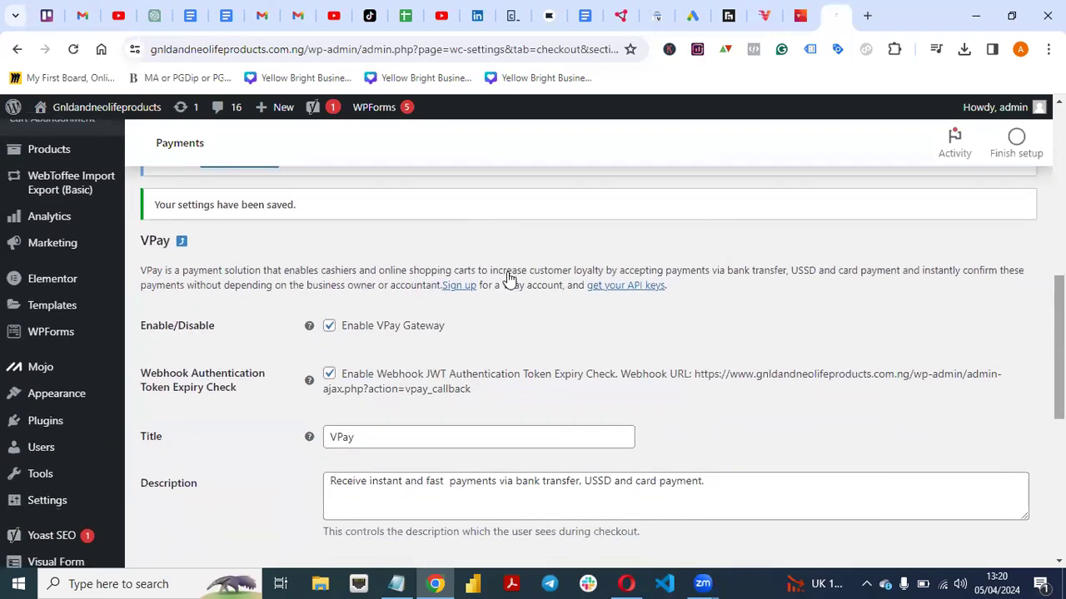
mouse_move(85, 112)
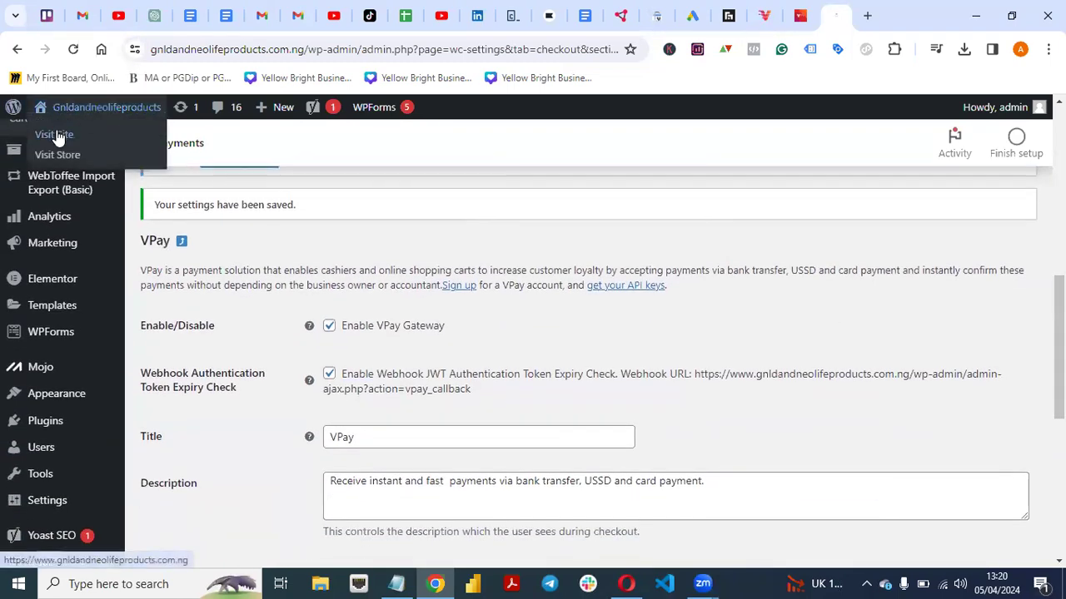
left_click(56, 137)
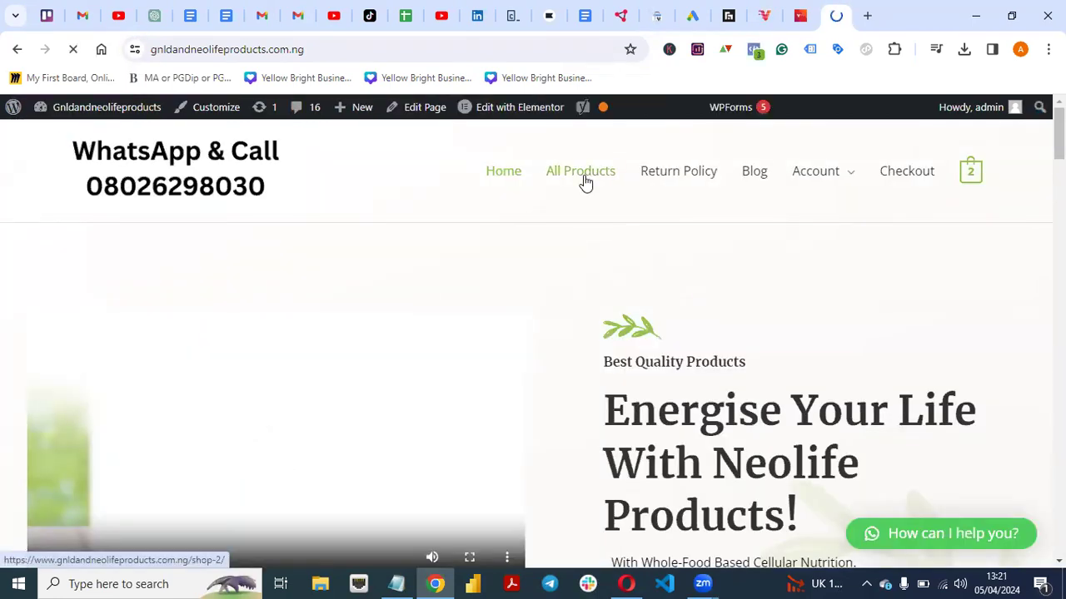
left_click(586, 184)
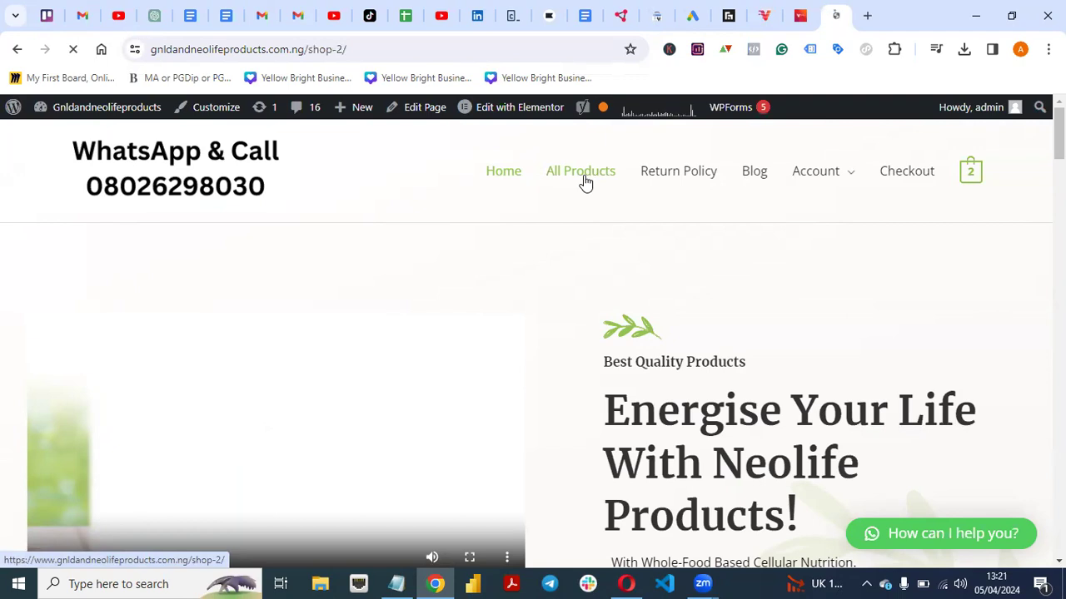
scroll(279, 420, "down", 5)
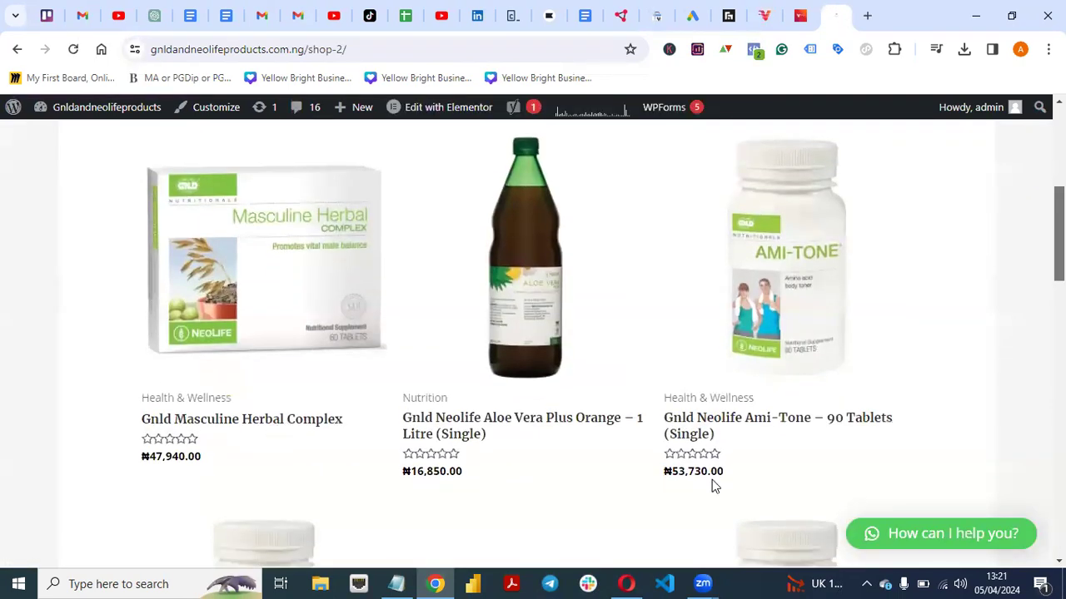
left_click(773, 422)
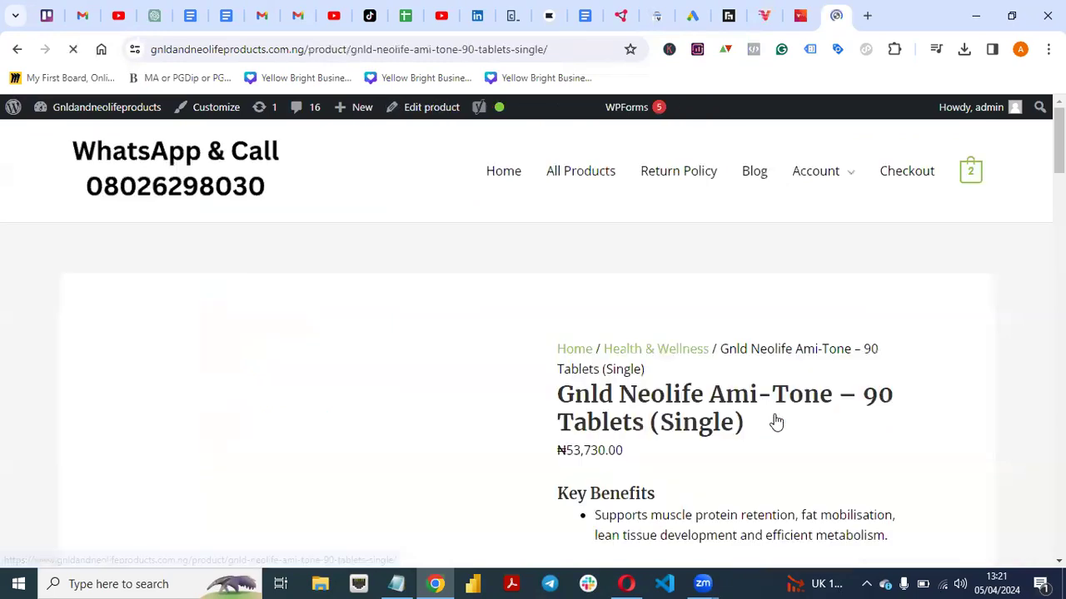
- Try to add the Ami-Tone tablets to the cart from the product page
scroll(967, 226, "down", 3)
scroll(726, 360, "down", 5)
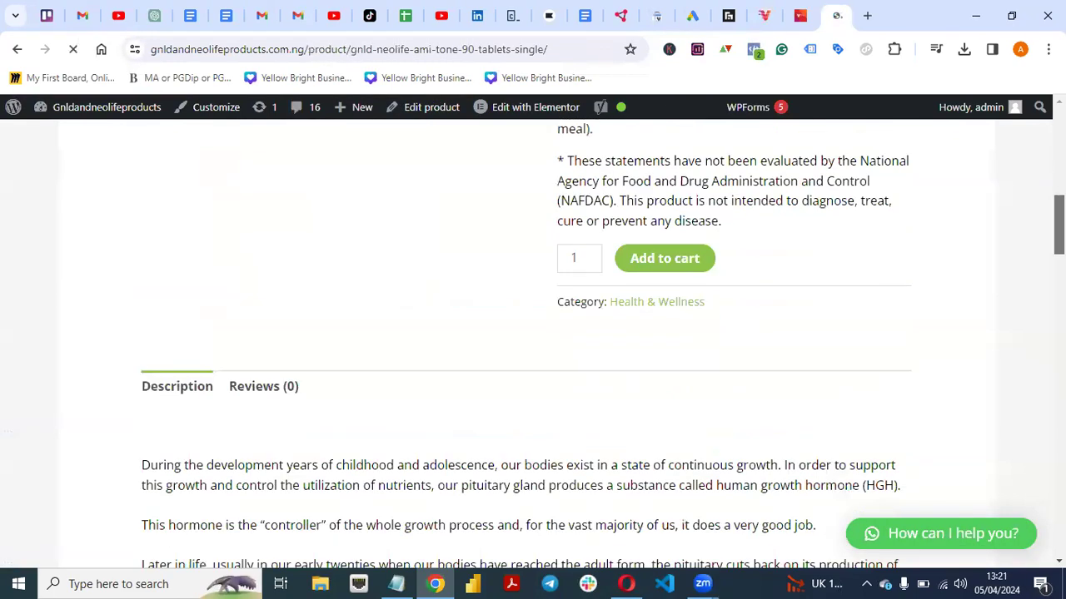
scroll(726, 359, "up", 1)
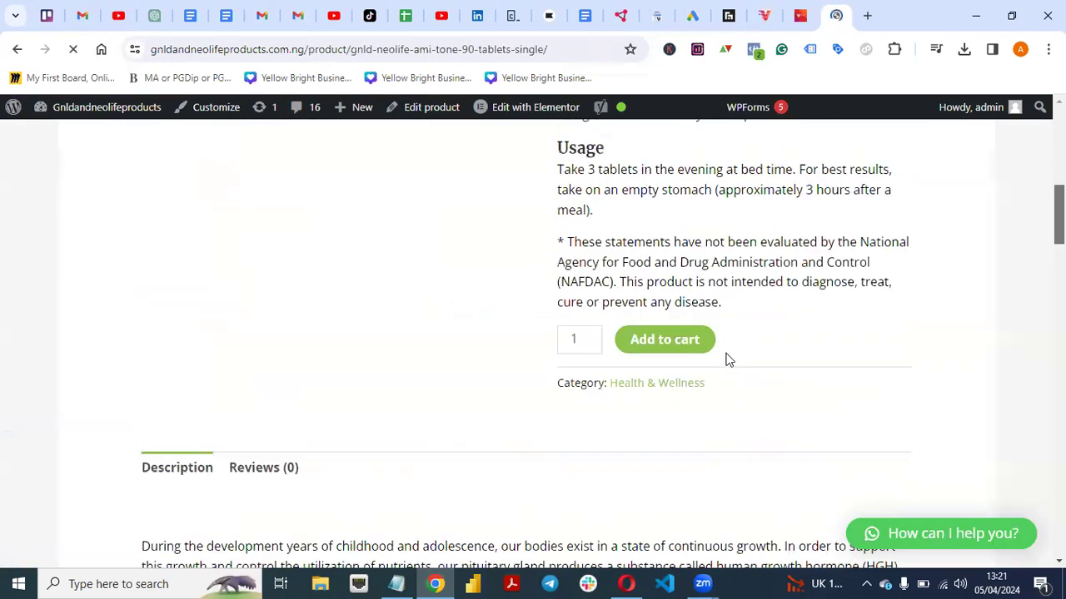
left_click(669, 341)
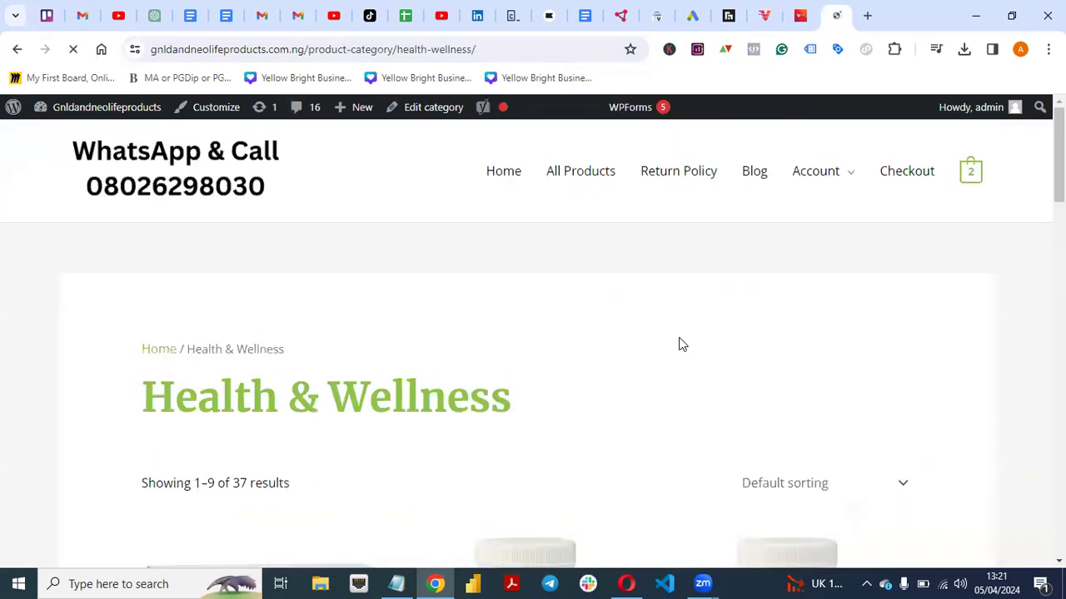
- Find Gnld Neolife Ami-Tone – 90 Tablets (Single) in the Health & Wellness category and reopen its product page
scroll(1059, 166, "down", 4)
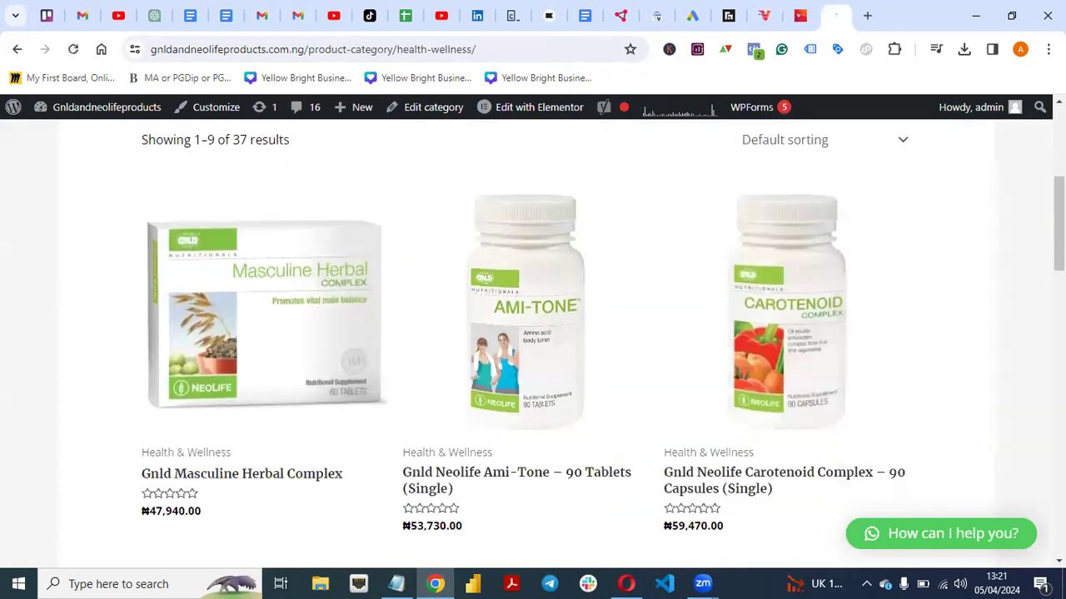
scroll(533, 333, "up", 4)
scroll(533, 333, "down", 3)
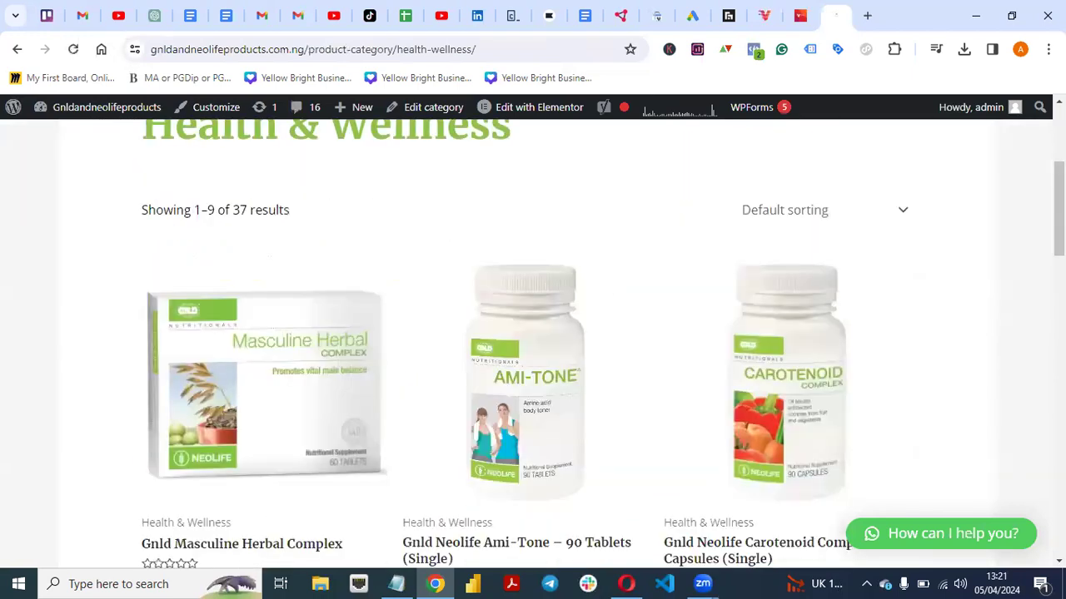
scroll(533, 333, "down", 5)
scroll(533, 333, "up", 3)
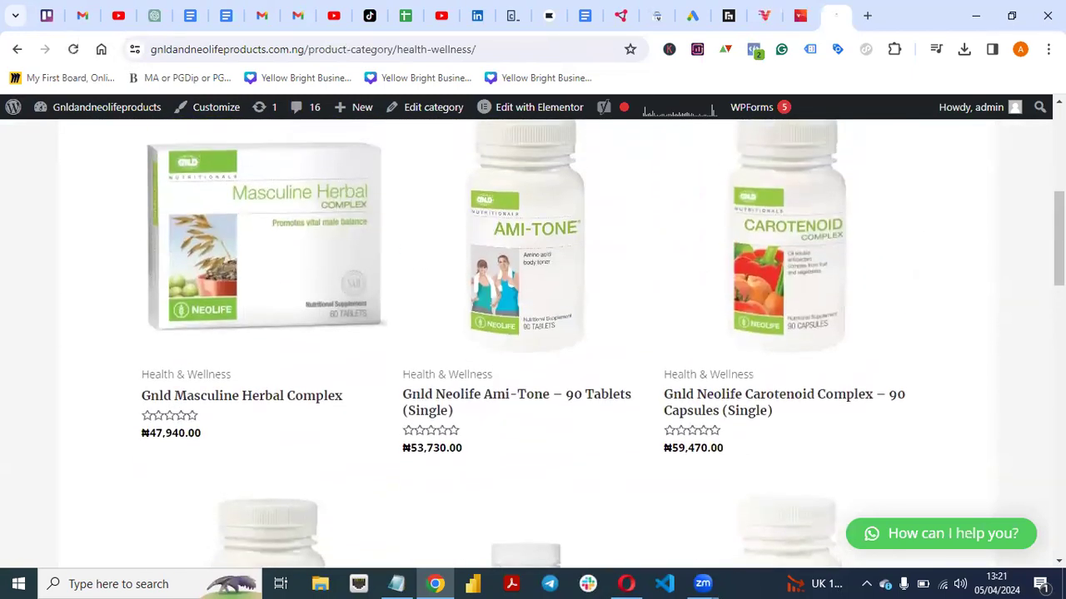
scroll(578, 442, "up", 1)
left_click(472, 484)
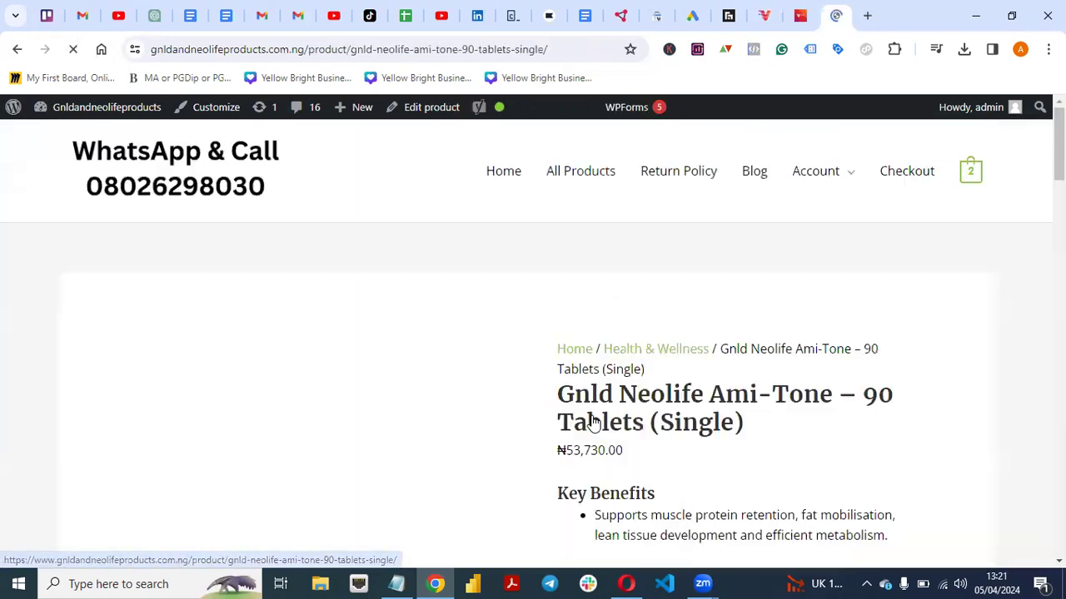
- Add one pack of the Ami-Tone tablets to the cart and view the cart
scroll(593, 423, "down", 6)
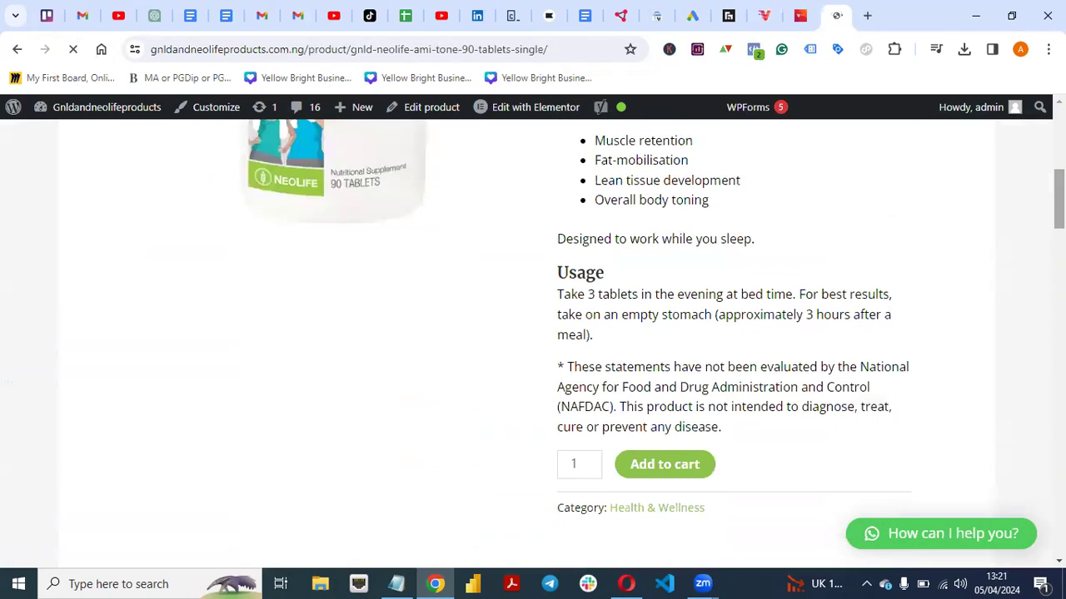
left_click(665, 468)
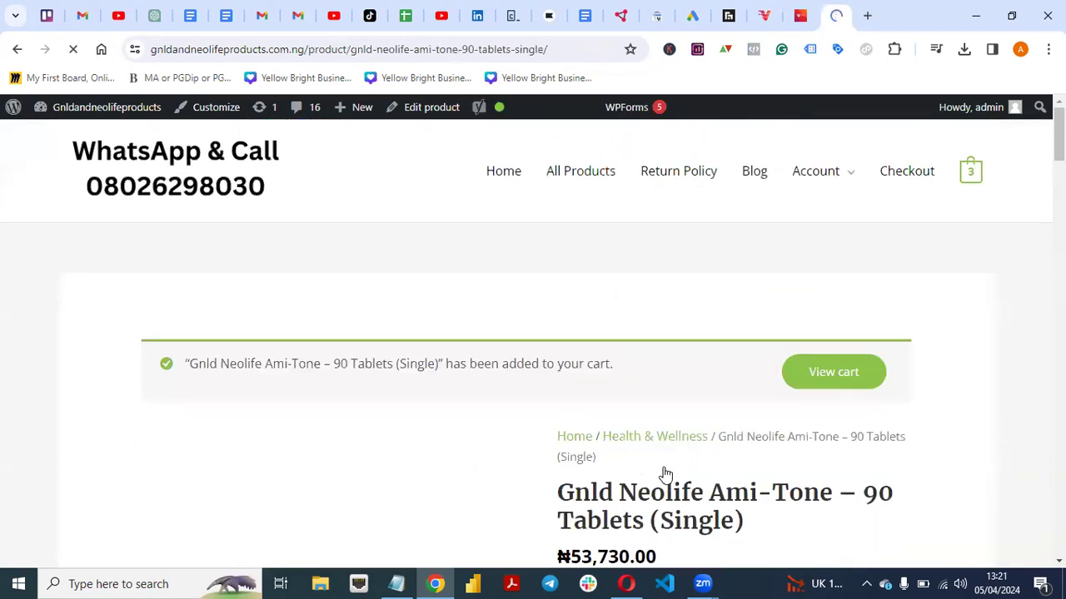
left_click(835, 378)
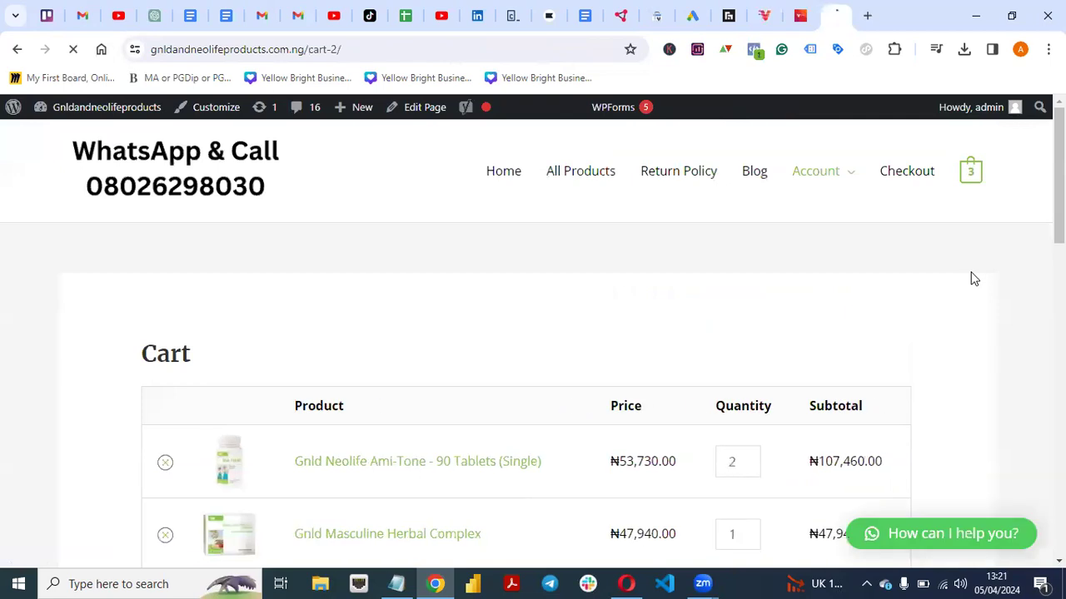
- Lower the Ami-Tone quantity to 1 and remove Gnld Masculine Herbal Complex from the cart
scroll(585, 340, "down", 2)
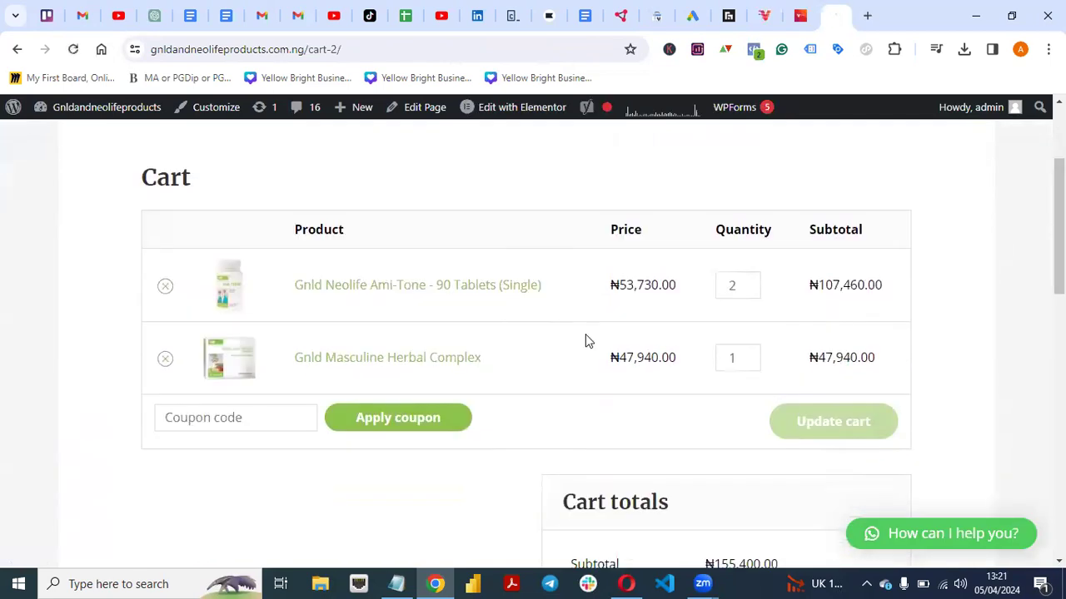
left_click(750, 289)
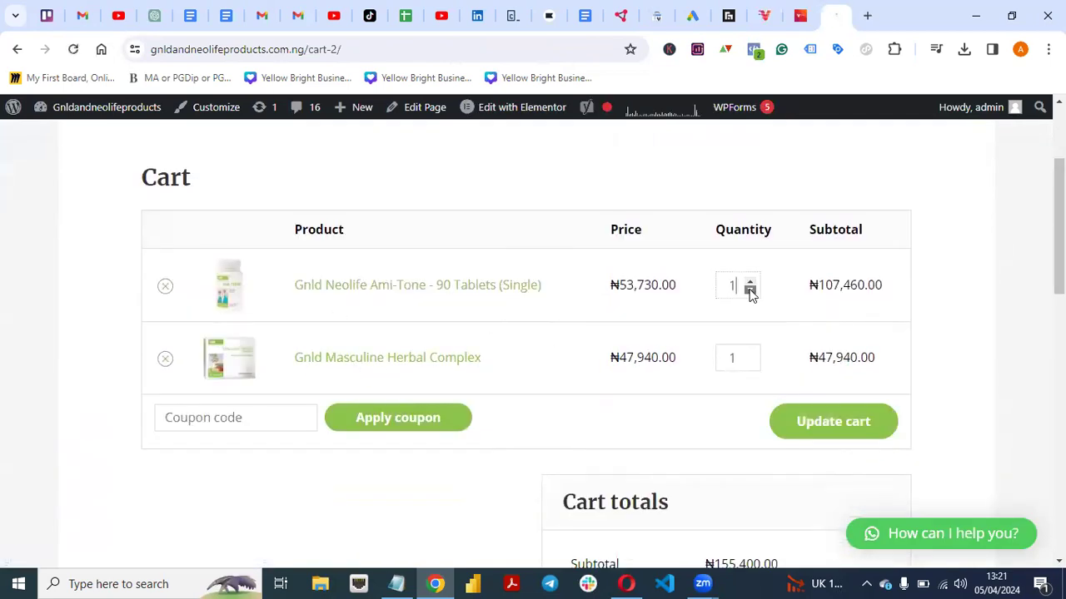
left_click(164, 359)
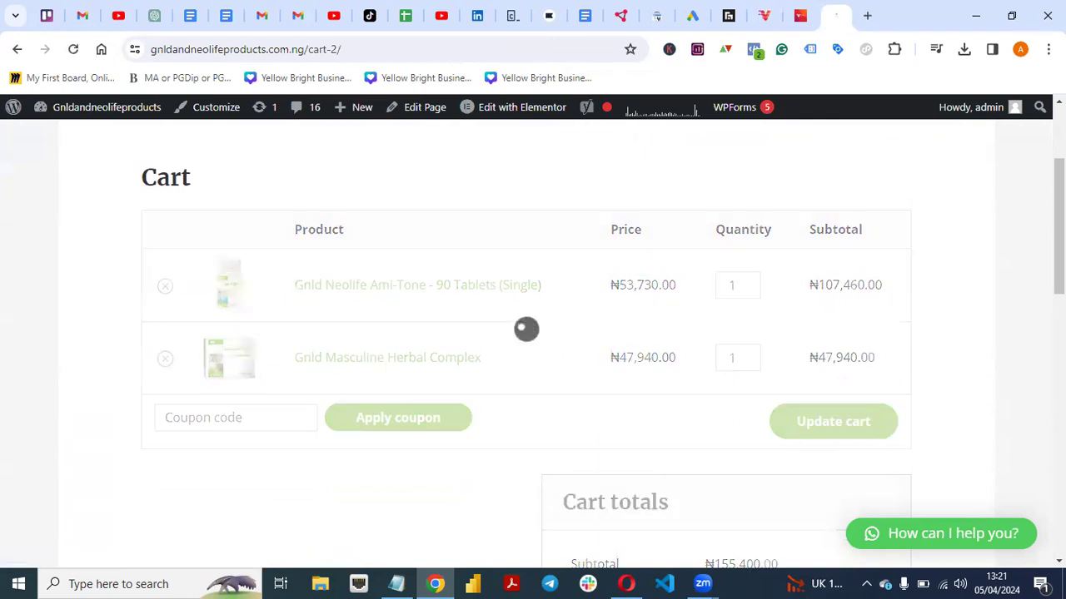
- Set the quantity of the remaining Ami-Tone item to 1 and update the cart
scroll(533, 350, "down", 4)
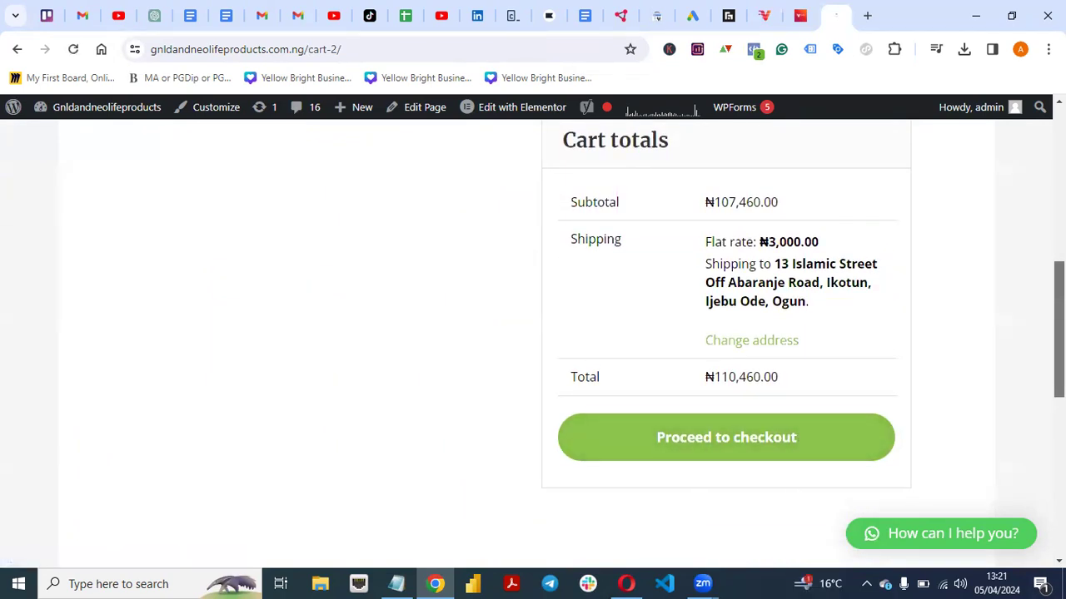
scroll(532, 341, "up", 4)
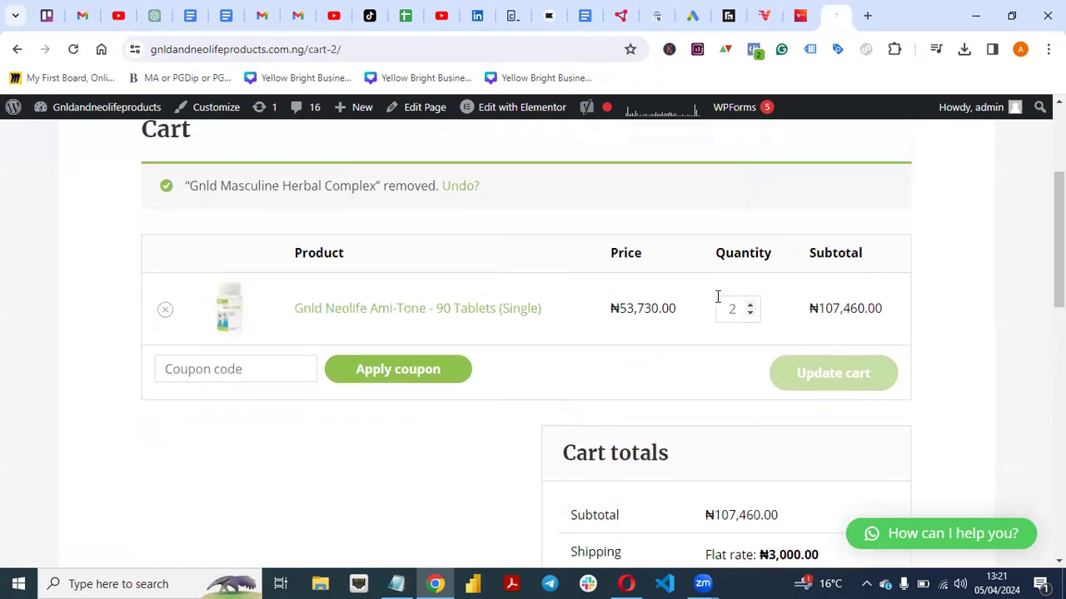
left_click(750, 314)
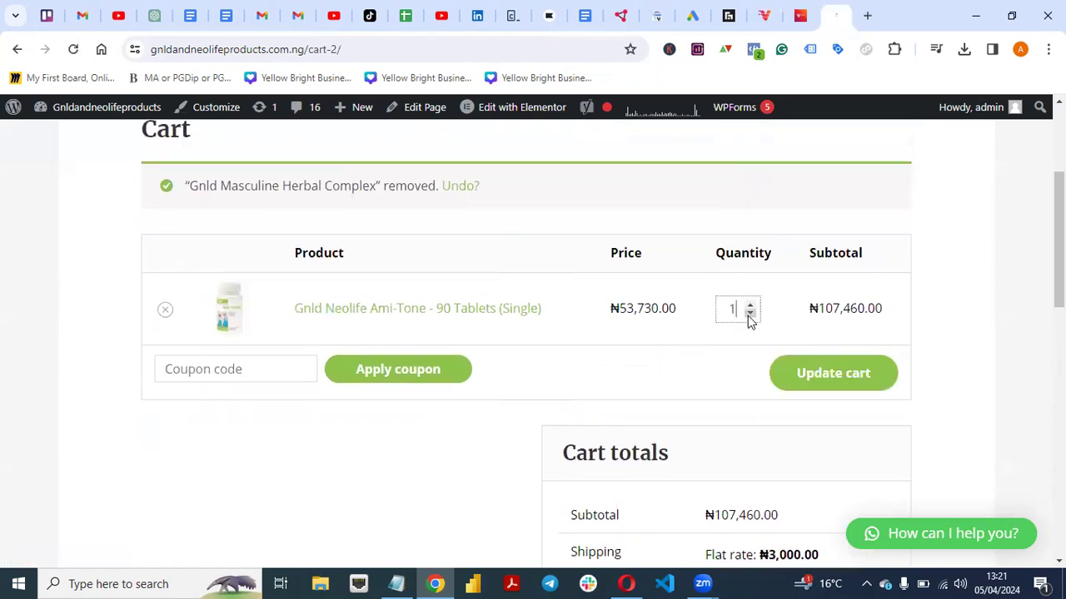
left_click(822, 373)
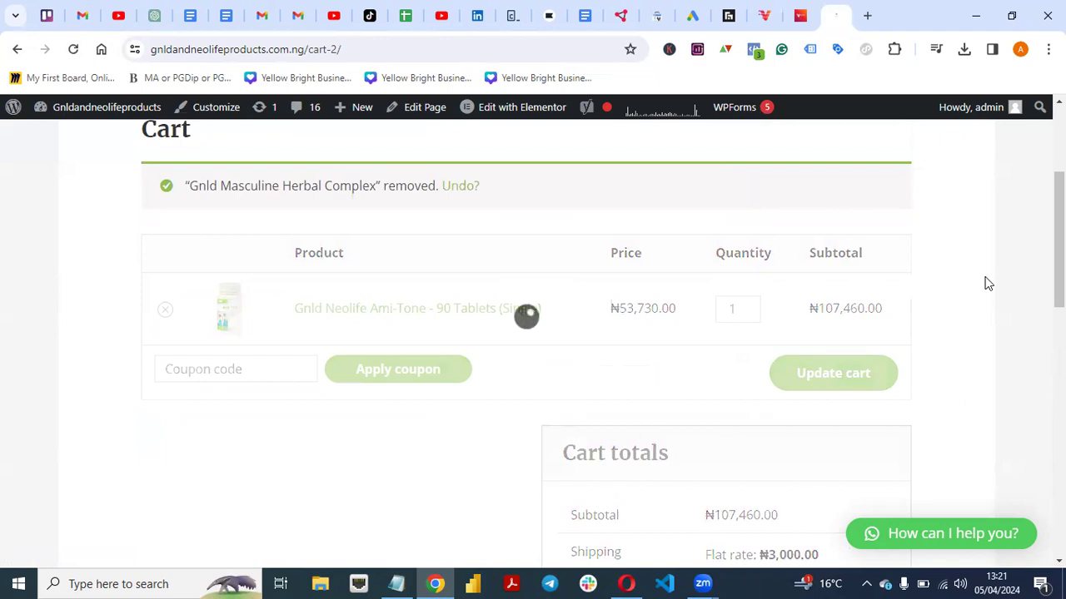
- Proceed to checkout and go to the payment methods in the order summary to check for VPay
scroll(988, 284, "down", 5)
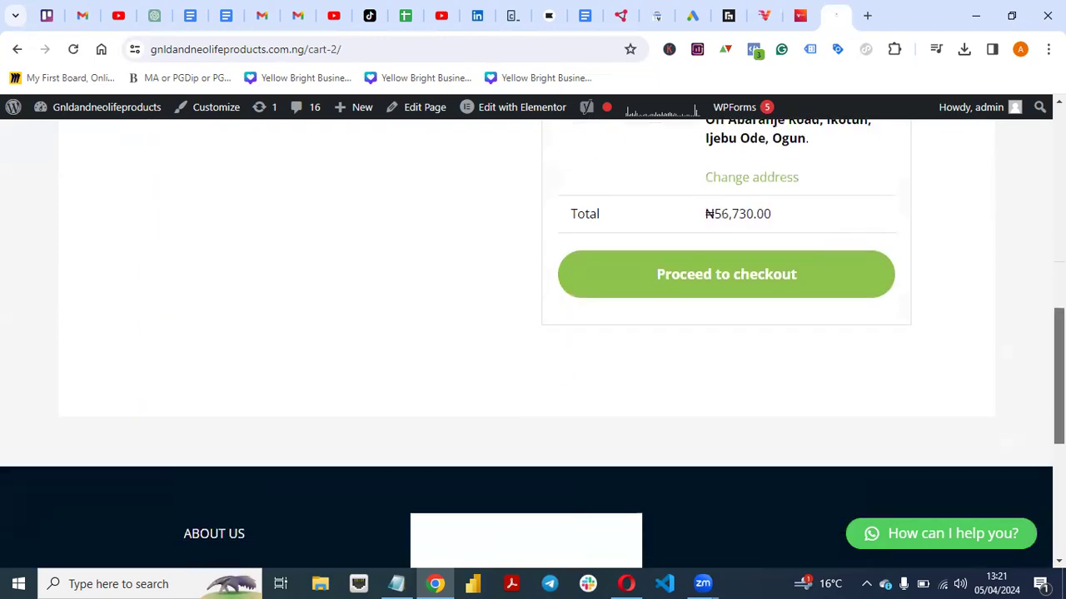
left_click(708, 275)
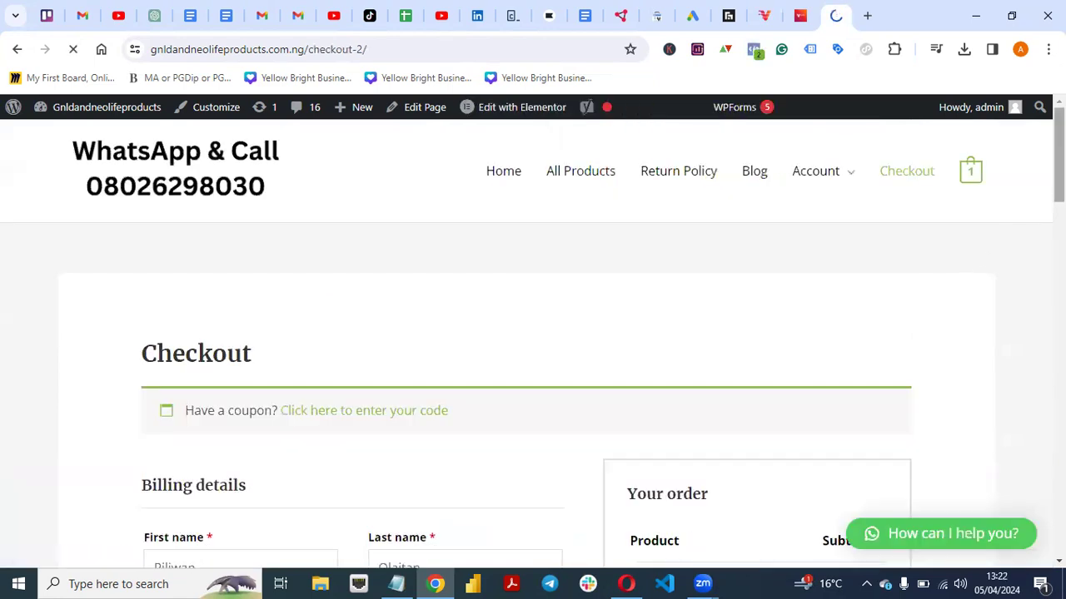
scroll(533, 333, "down", 4)
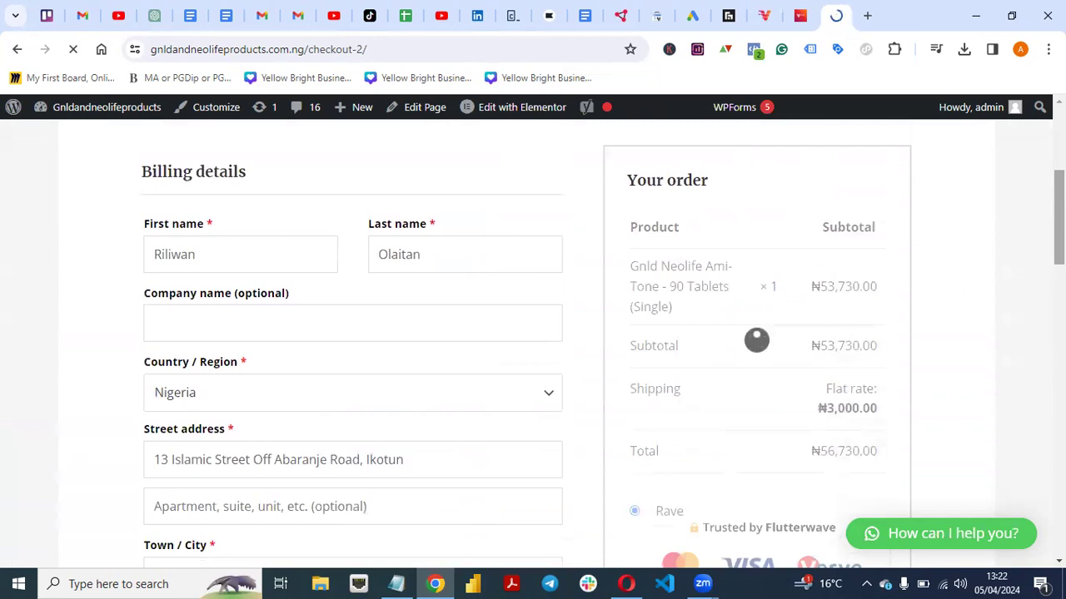
scroll(533, 333, "down", 4)
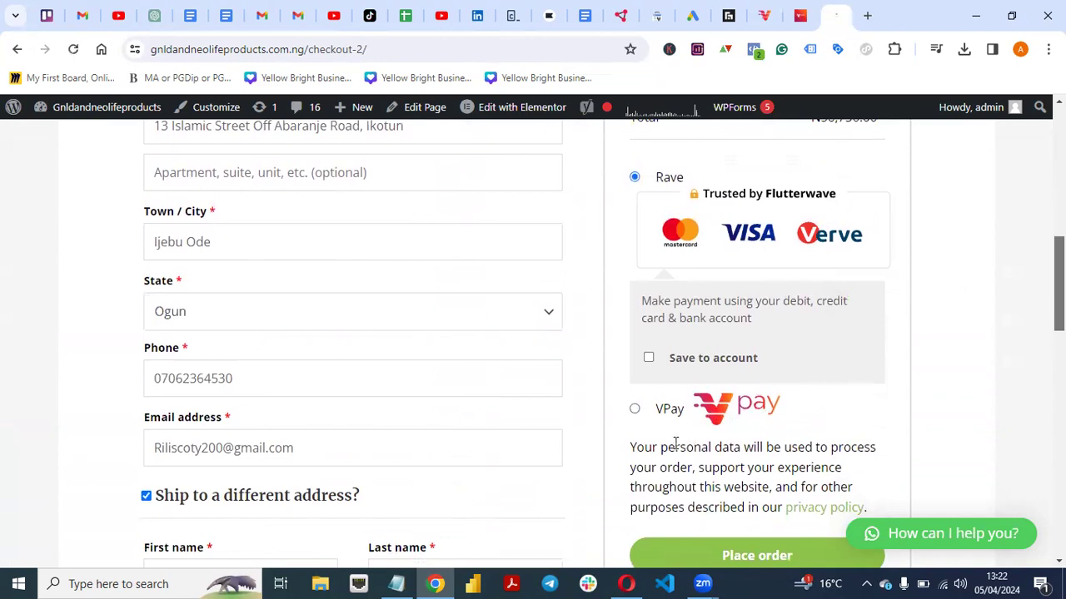
- Choose VPay as the payment method in the checkout and place the order
scroll(533, 333, "down", 1)
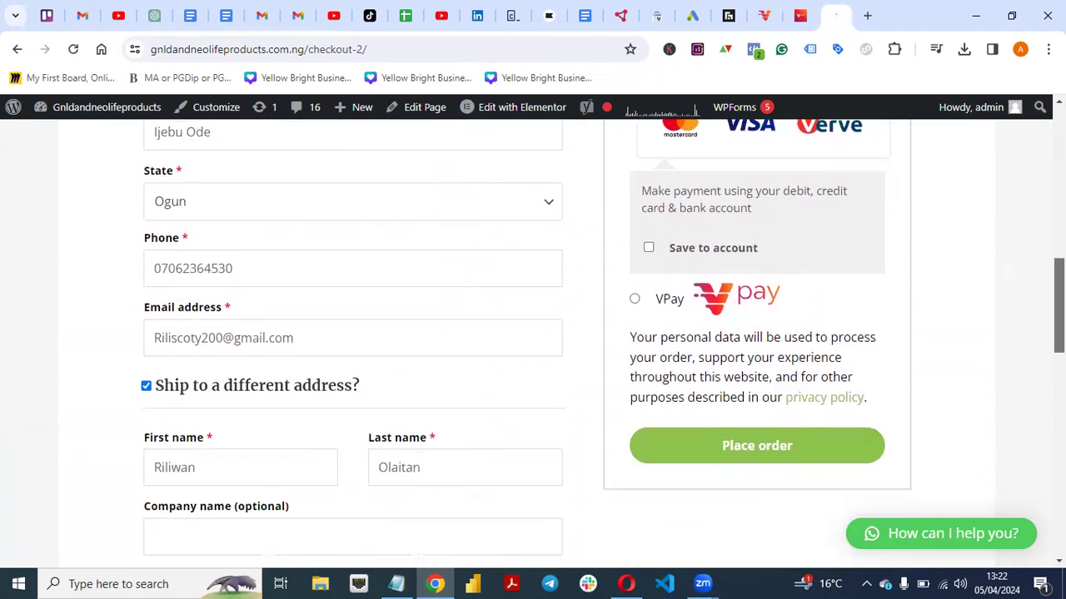
left_click(635, 300)
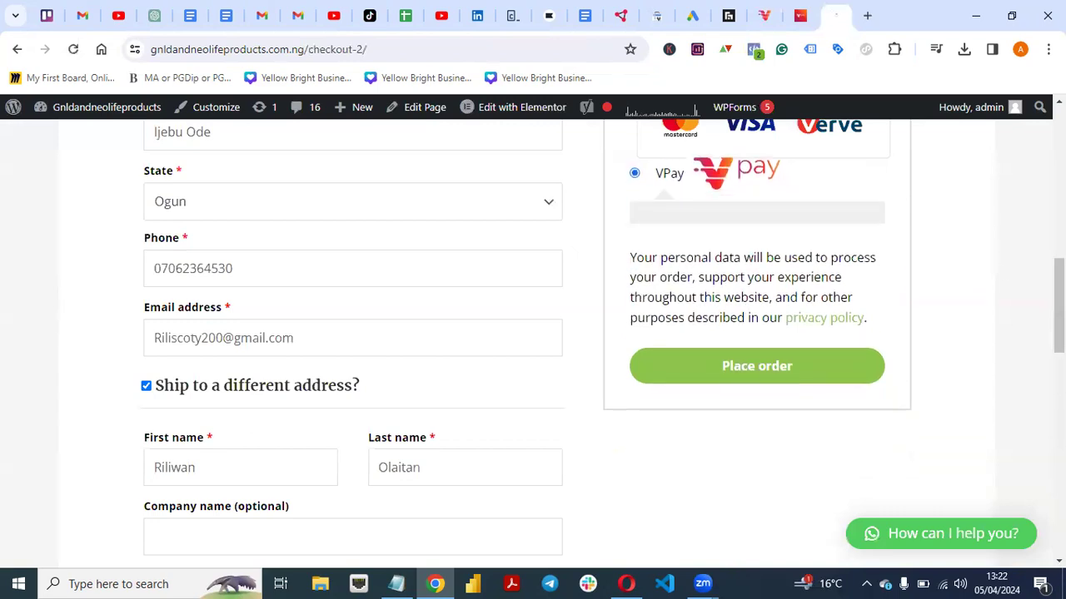
scroll(609, 373, "up", 3)
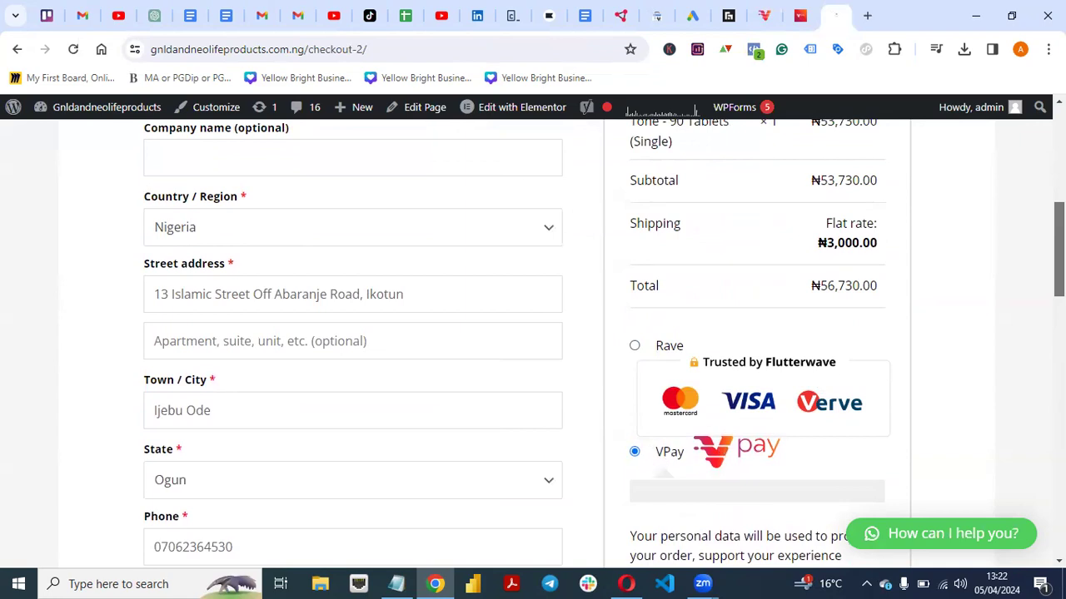
scroll(533, 342, "down", 3)
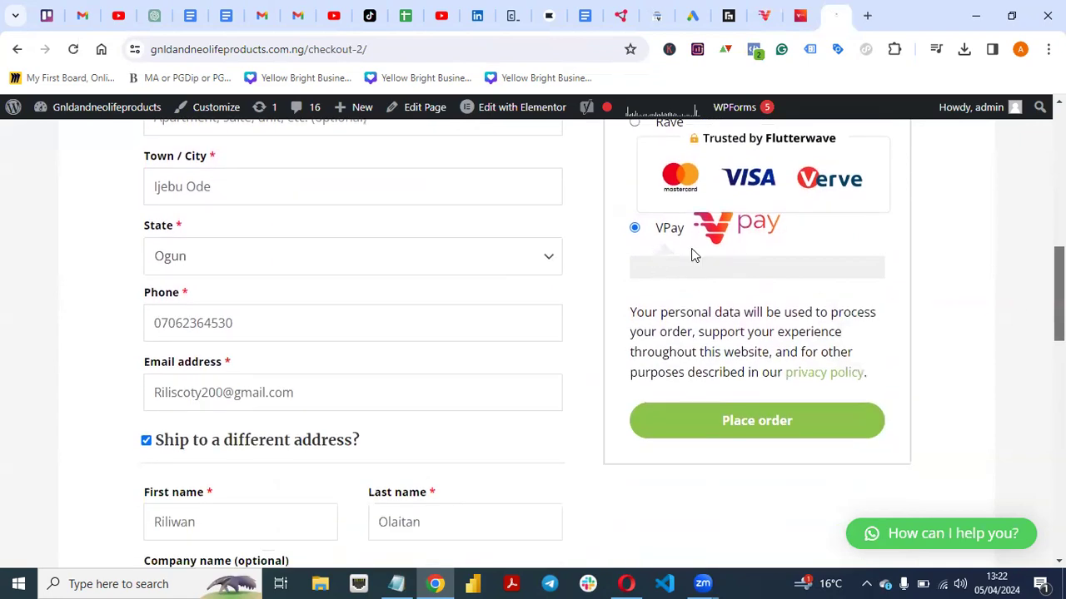
left_click(745, 421)
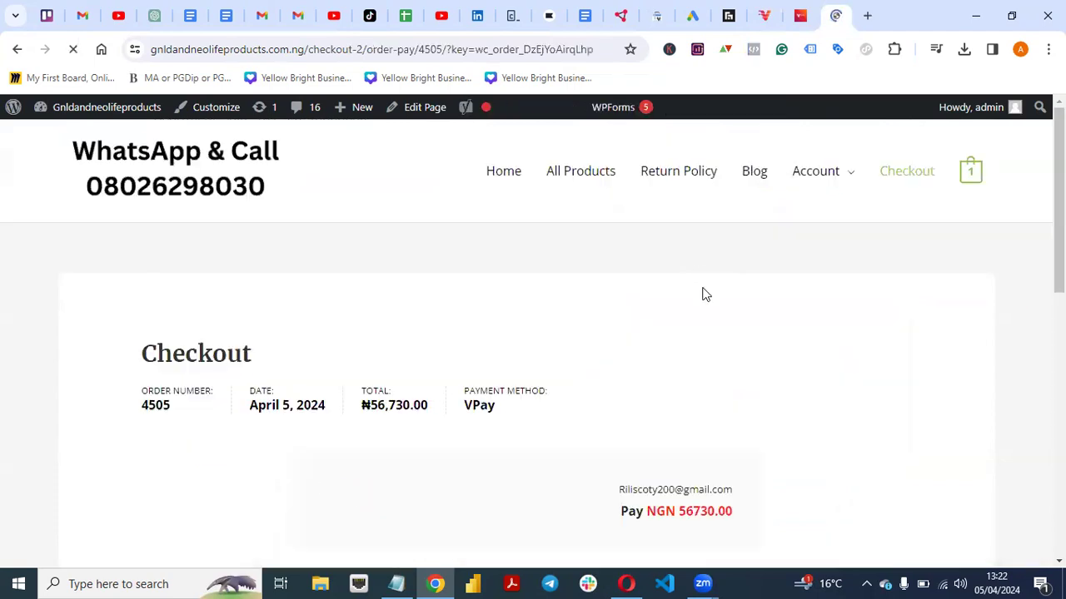
- Start paying for the order with VPay, and check the account verification option in the VPay merchant dashboard before returning to the checkout
scroll(626, 388, "down", 2)
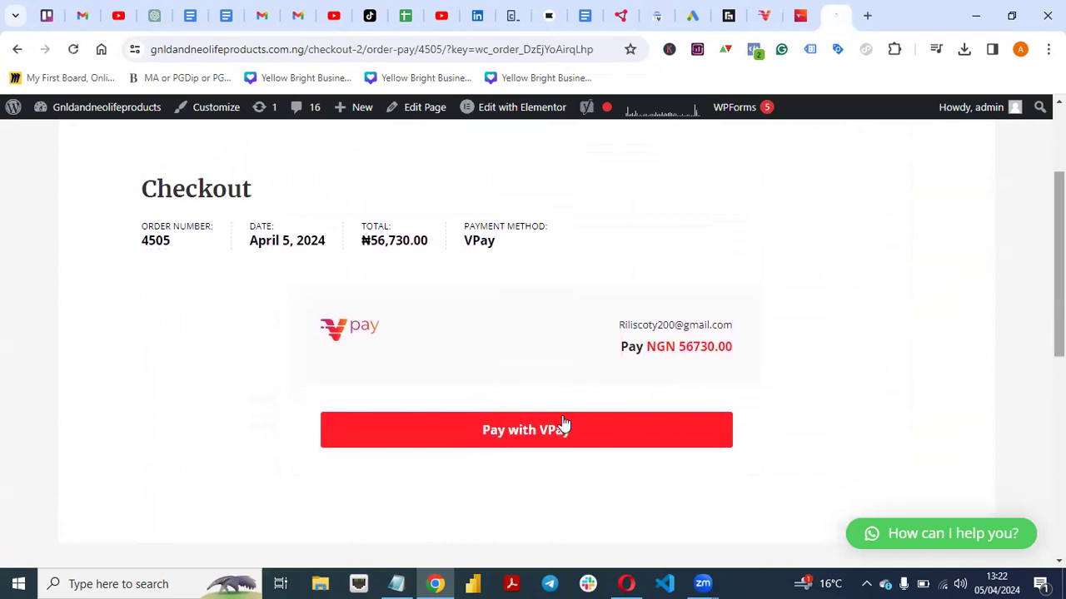
left_click(527, 435)
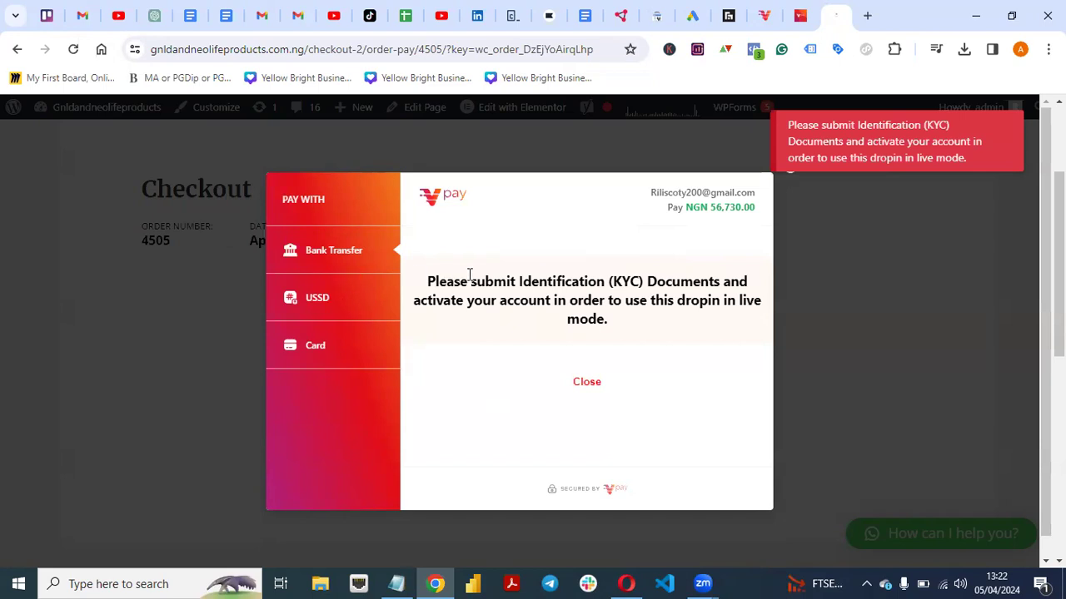
left_click(760, 18)
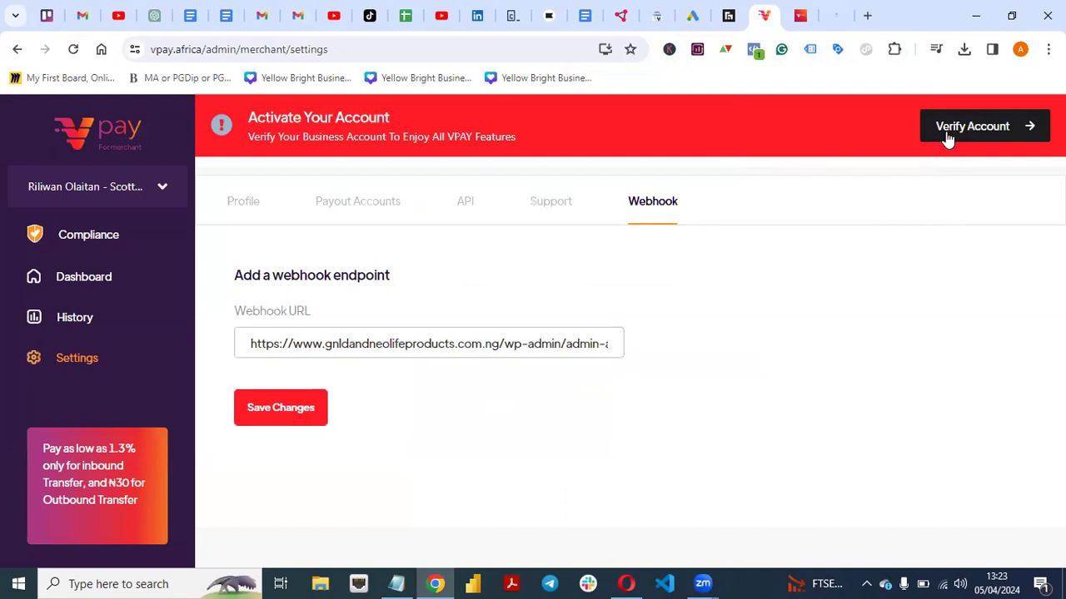
left_click(836, 28)
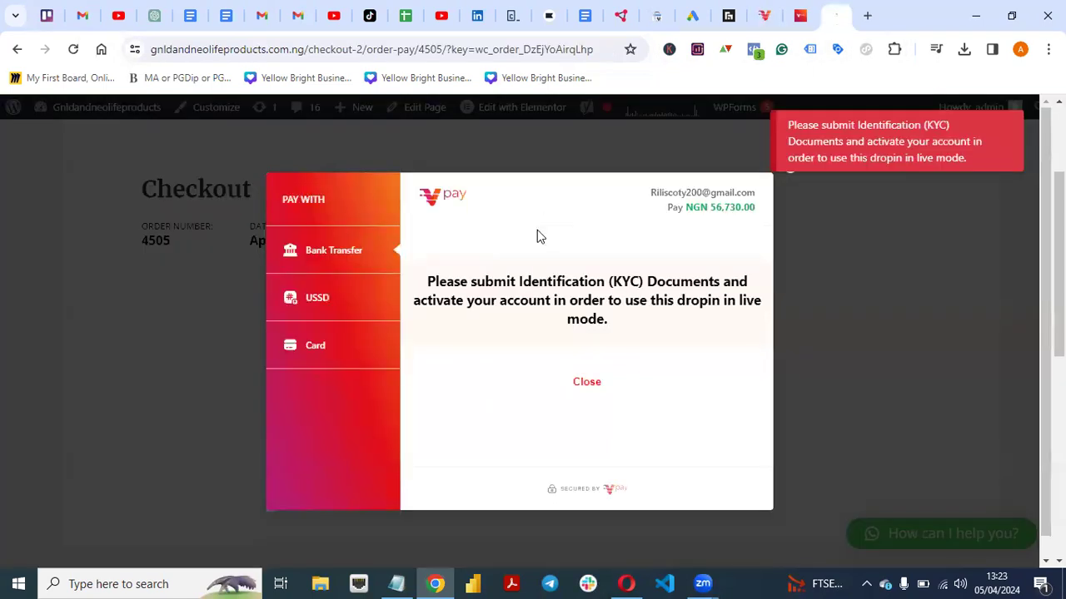